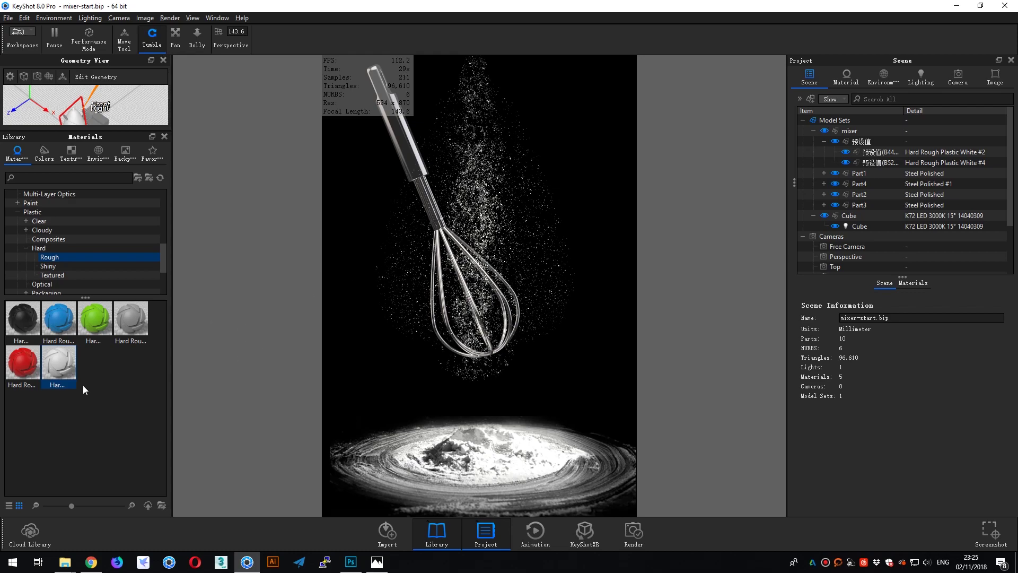
- Drop Hard Rough Plastic White onto both white mixer parts, then turn the view to the whole mixer
drag(61, 365, 880, 152)
drag(63, 366, 879, 163)
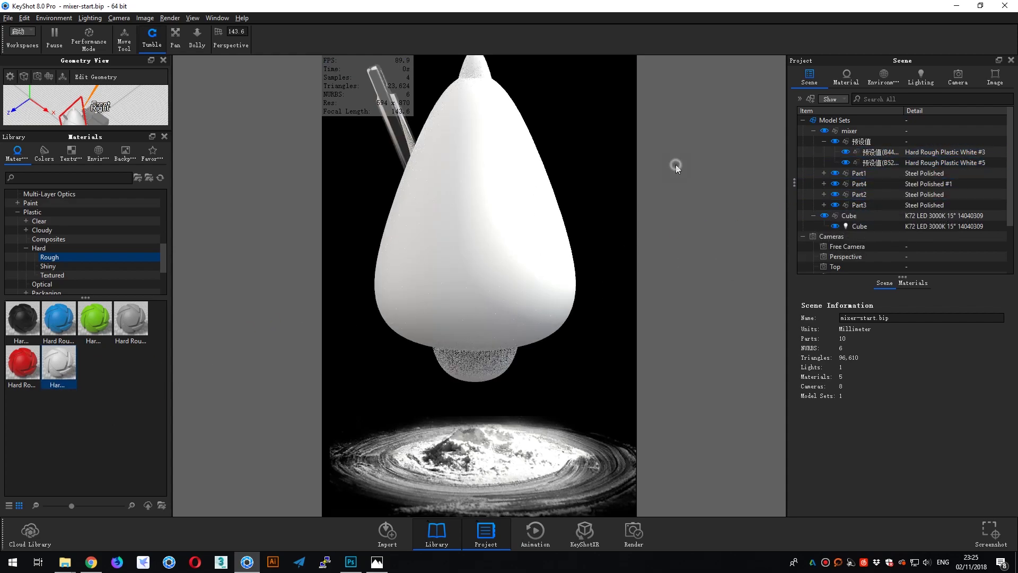
drag(634, 187, 541, 207)
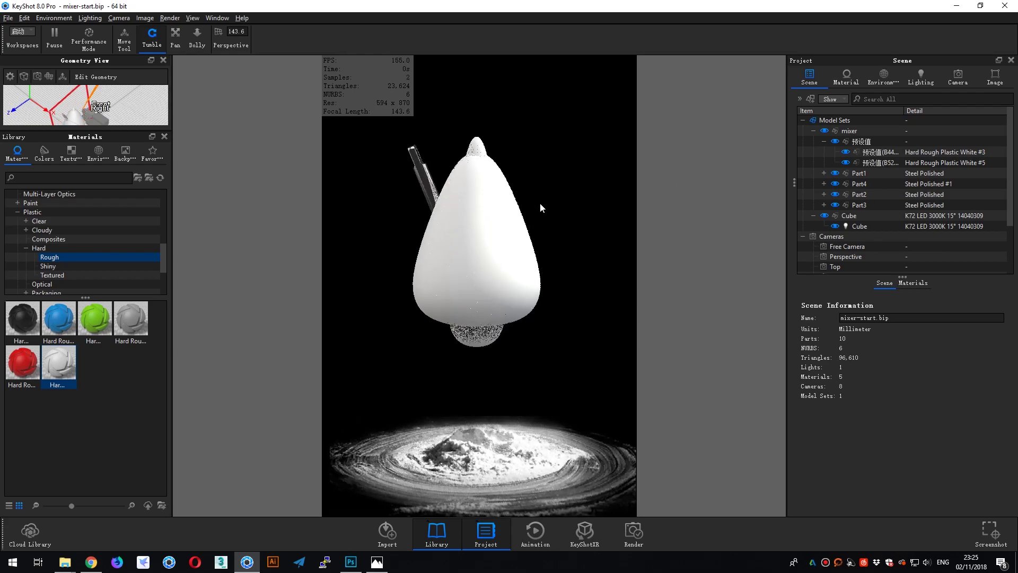
- Orbit and zoom the Free Camera to view the mixer from other angles
click(958, 76)
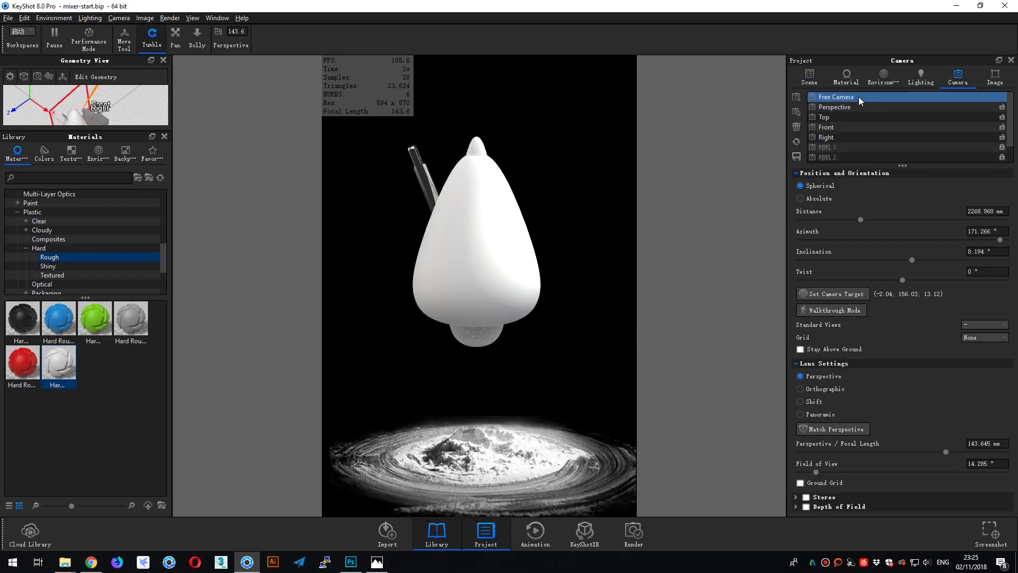
click(868, 107)
drag(575, 141, 477, 193)
scroll(475, 242, up, 5)
drag(475, 242, 520, 223)
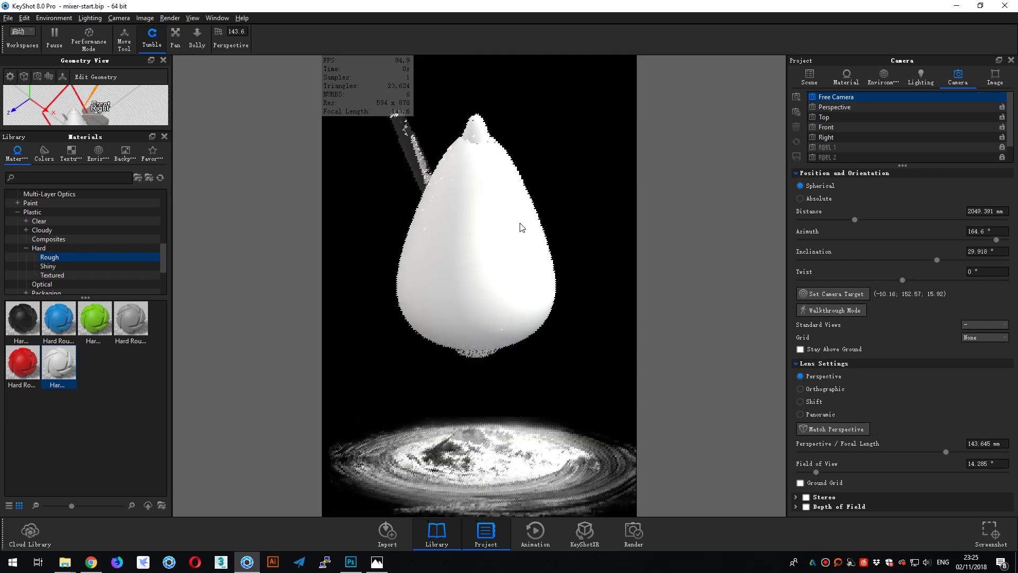
scroll(520, 221, down, 8)
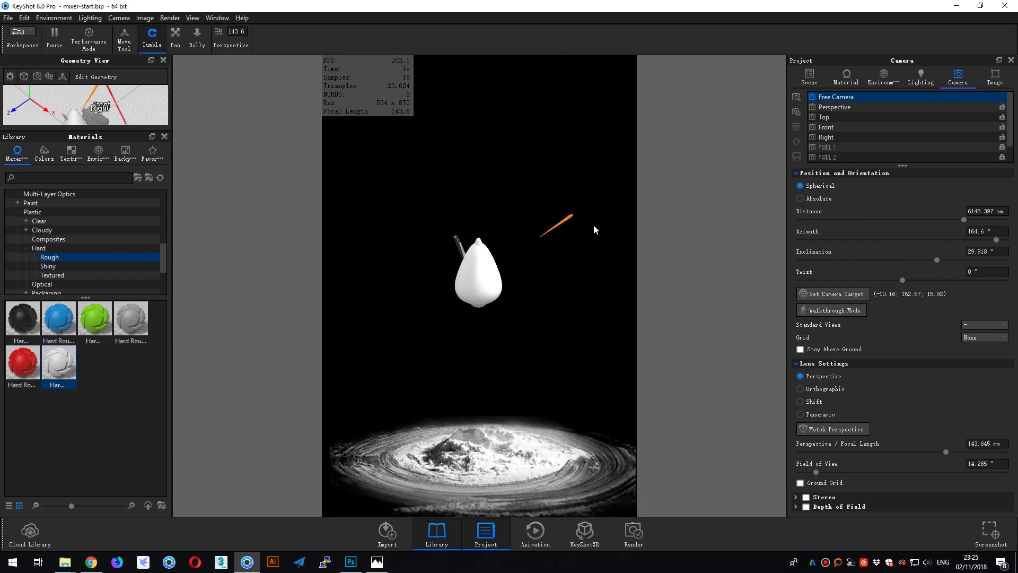
scroll(589, 220, up, 2)
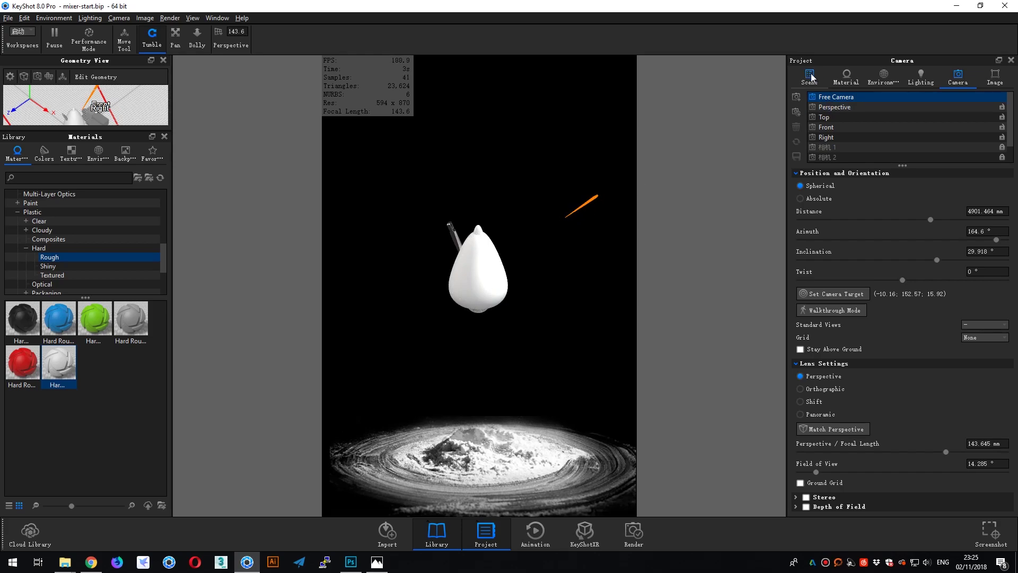
scroll(873, 141, down, 2)
- Switch to saved camera PBRL 3 and select the white mixer body in the Scene tree
click(852, 146)
click(852, 147)
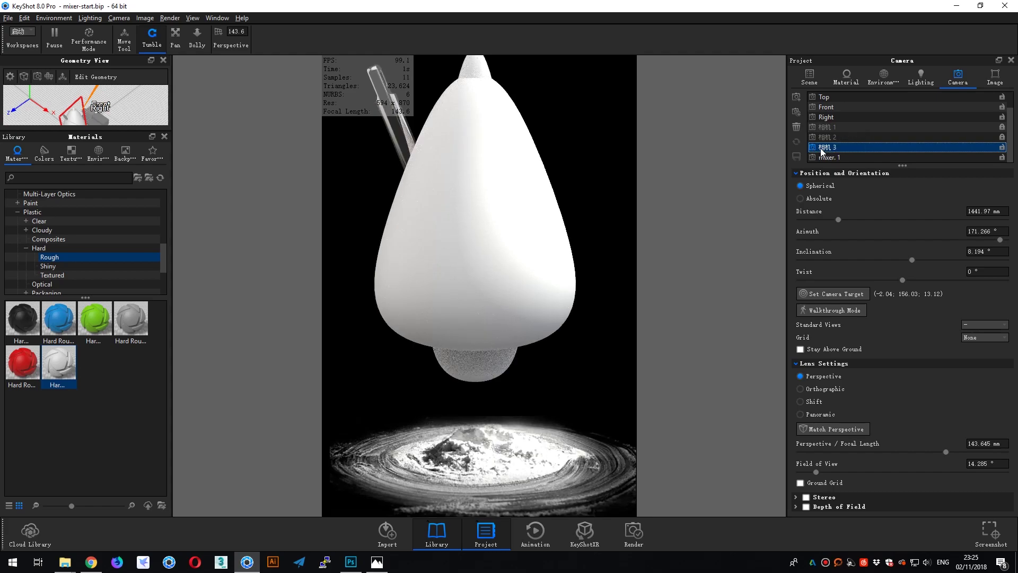
click(815, 76)
click(874, 151)
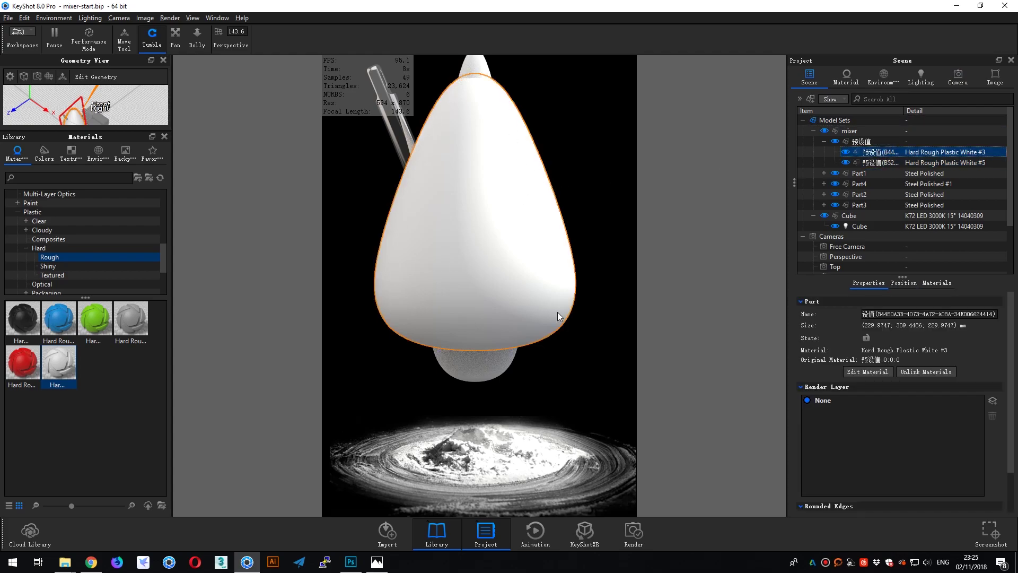
- Open the Material Graph for the mixer body's Hard Rough Plastic White #3 material
double_click(542, 188)
click(830, 117)
drag(546, 137, 732, 97)
drag(610, 285, 595, 221)
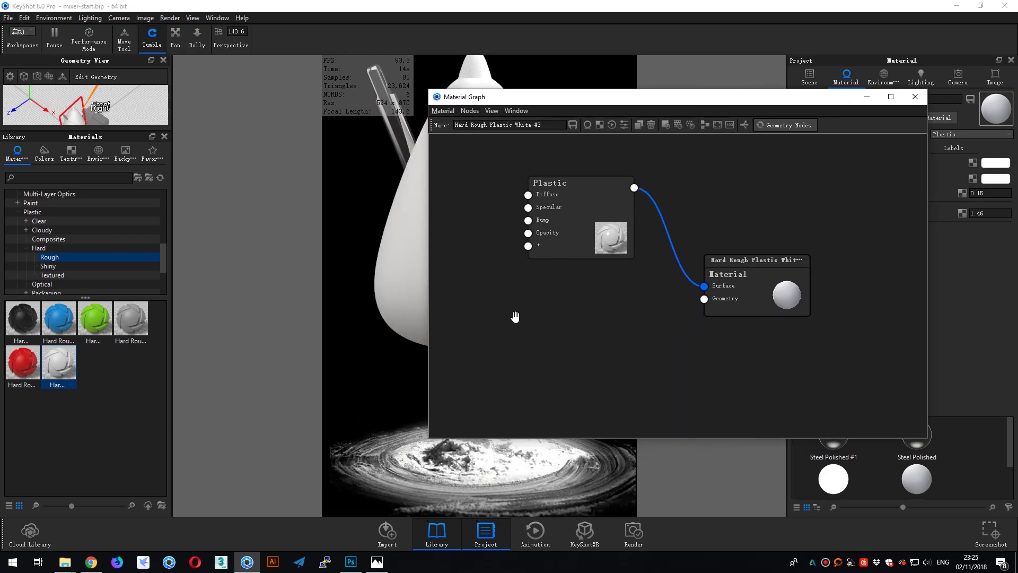
- Wire a new Flakes node into the material's Geometry input, execute it, and show its properties
right_click(516, 317)
mouse_move(553, 403)
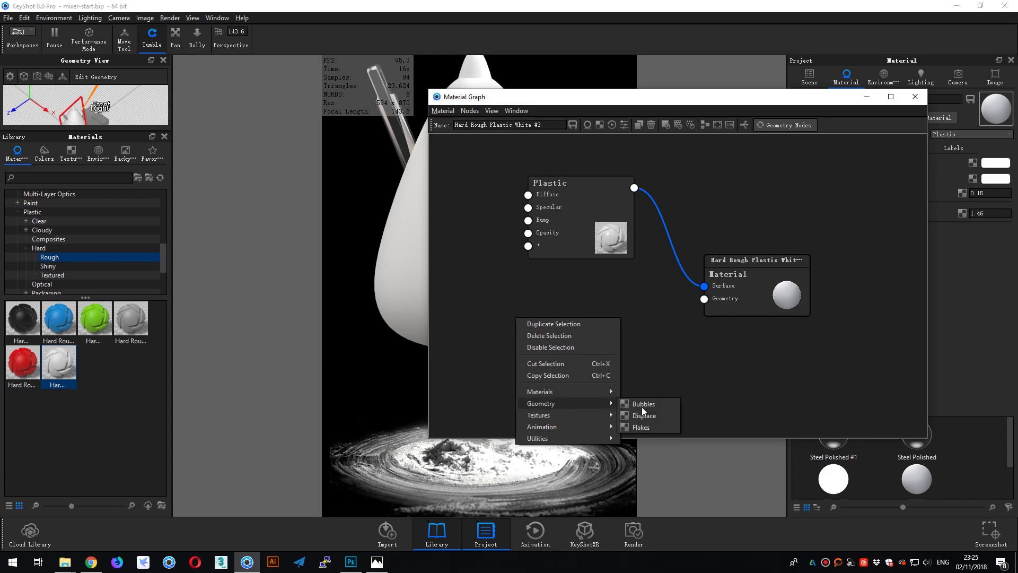
click(661, 427)
drag(621, 329, 706, 299)
drag(630, 103, 727, 92)
click(897, 117)
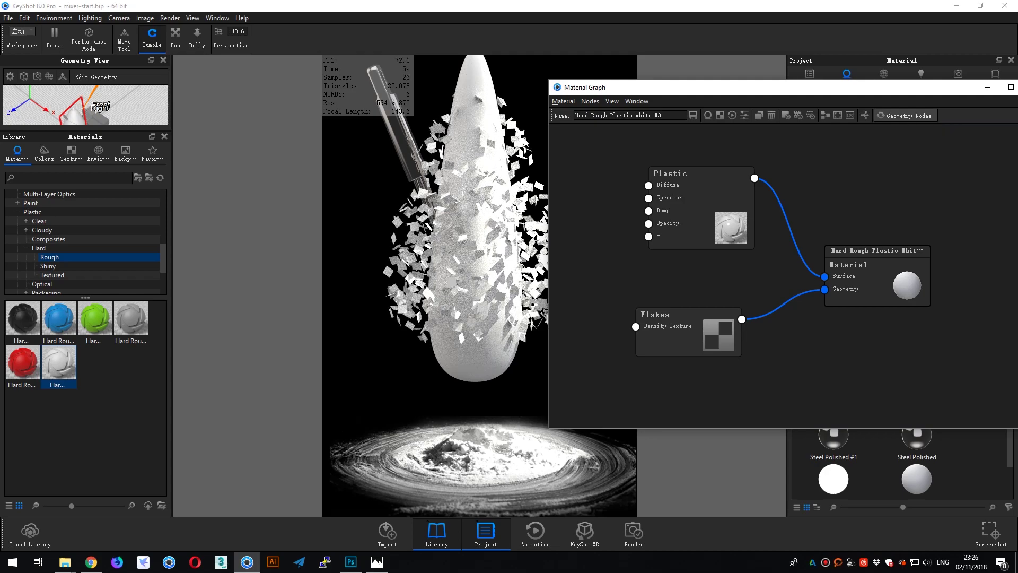
drag(713, 88, 691, 87)
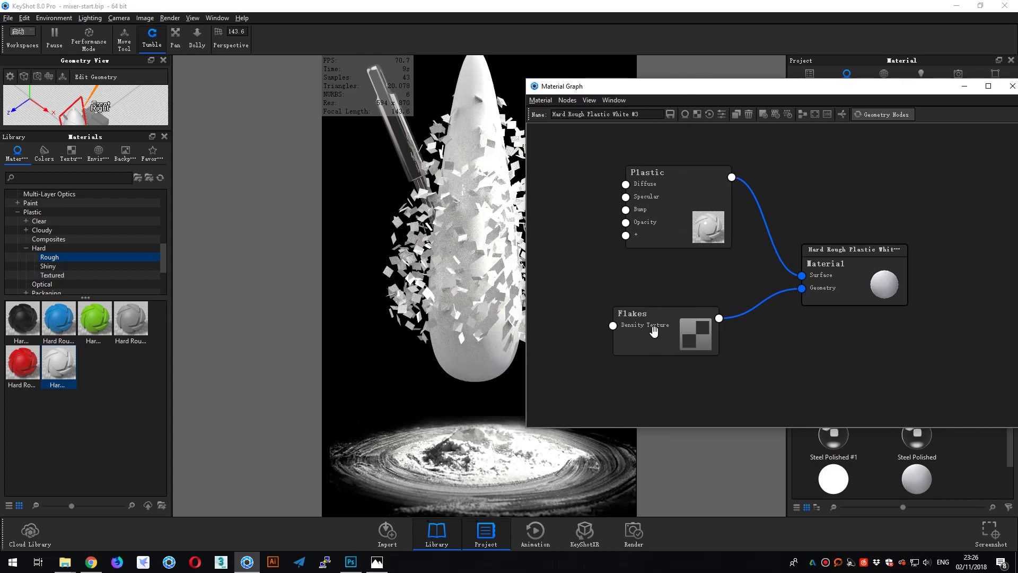
double_click(654, 327)
drag(791, 88, 773, 80)
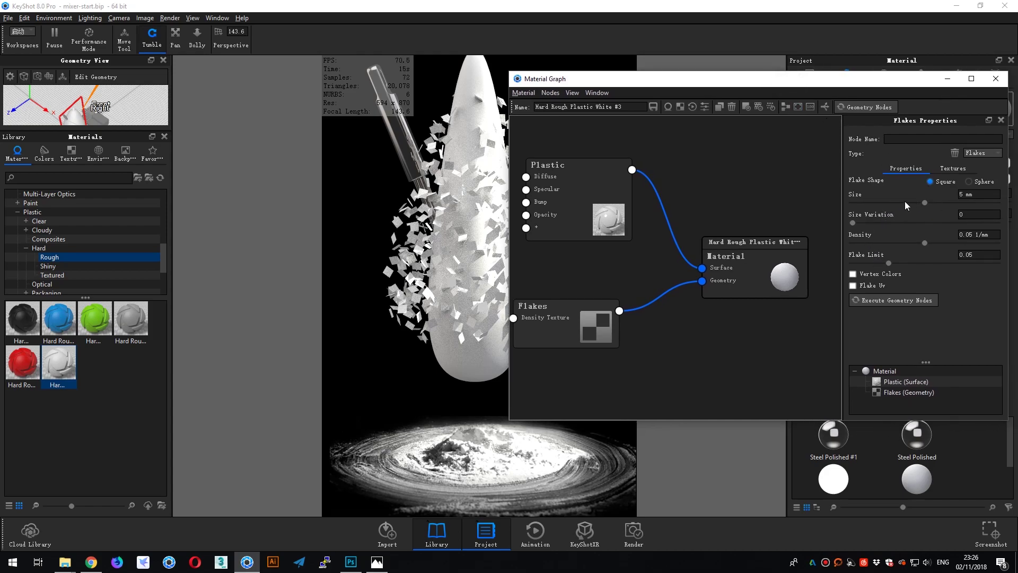
- Set the flake Size to 0.1 mm and regenerate the flakes
double_click(963, 193)
click(975, 214)
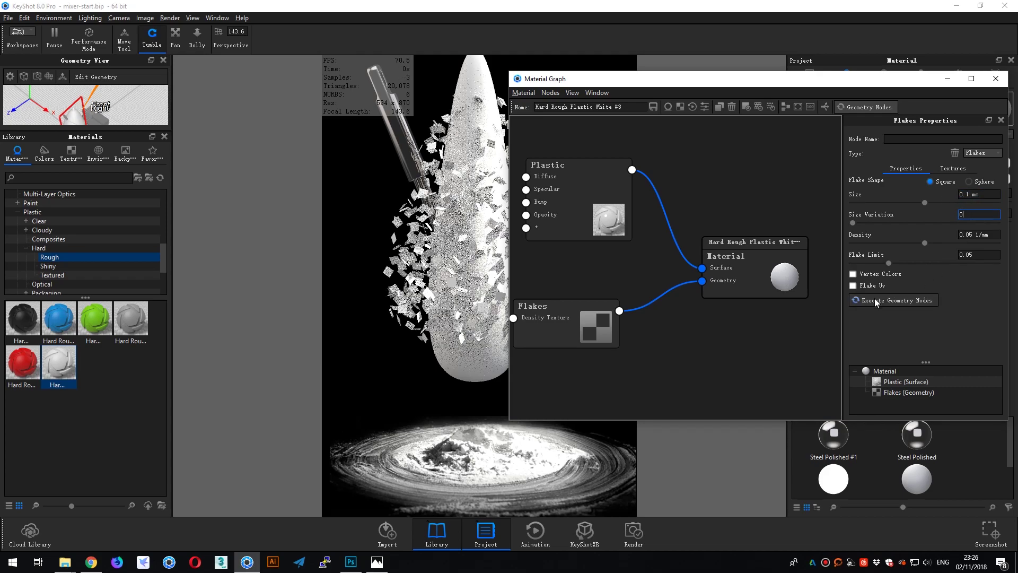
click(892, 298)
drag(590, 79, 703, 78)
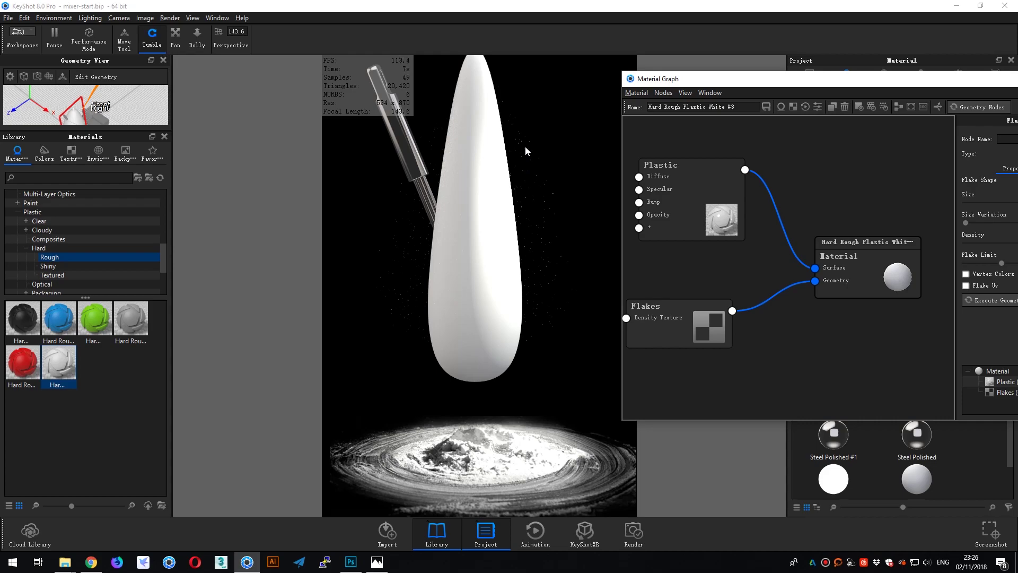
drag(757, 78, 648, 60)
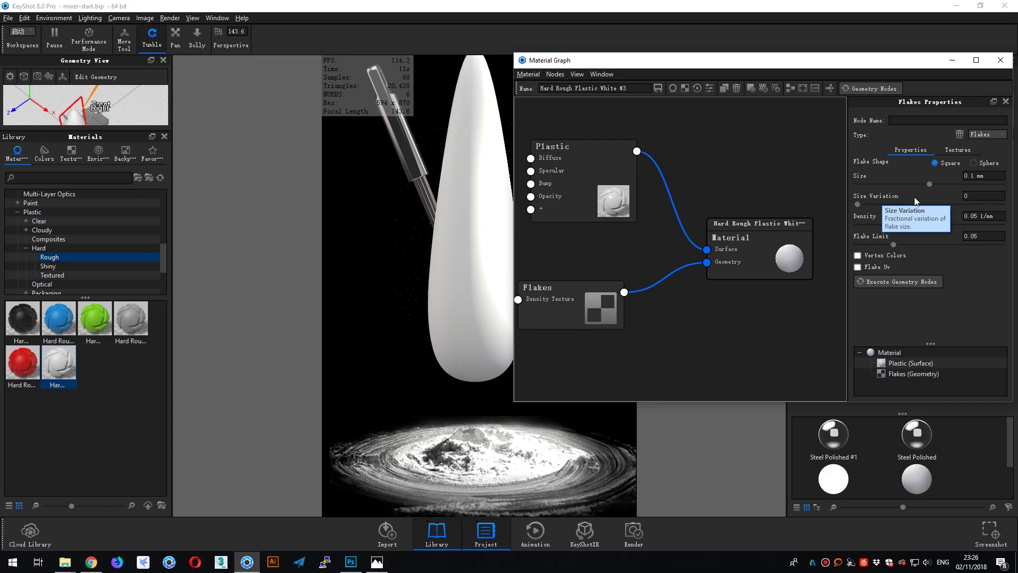
- Set Size Variation to 2.5 and regenerate the flakes
click(977, 196)
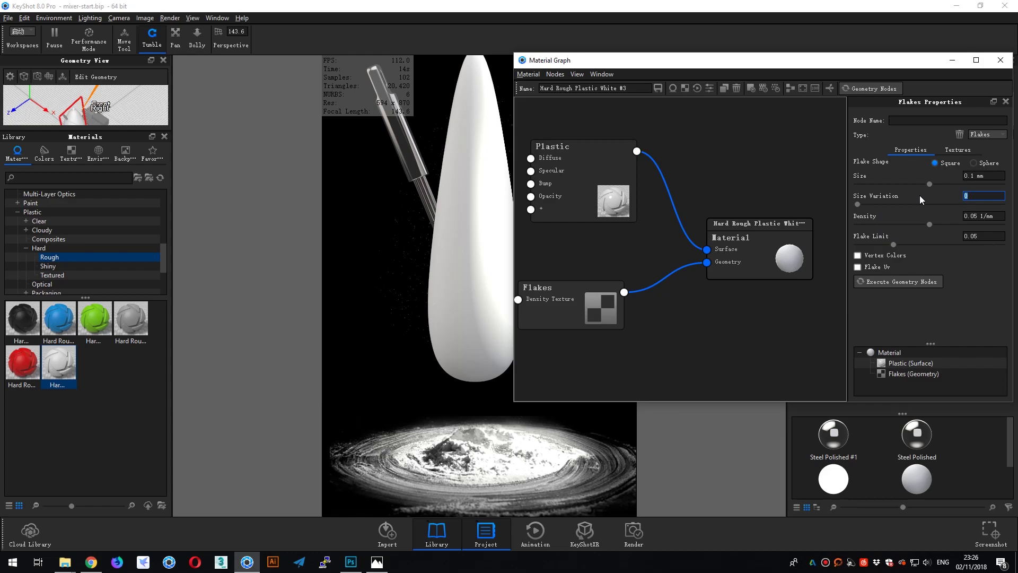
text(2.5)
key(Tab)
click(897, 280)
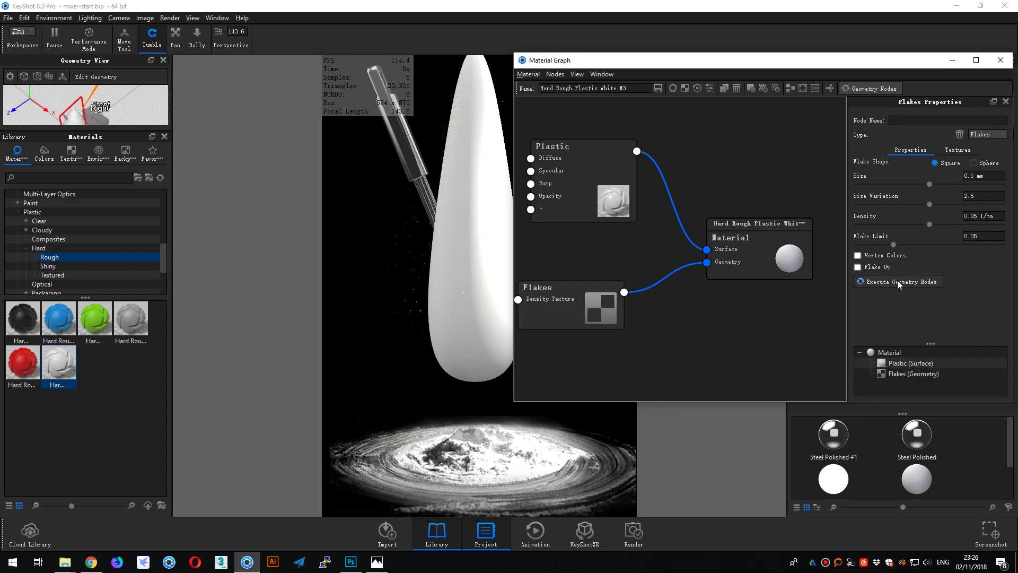
drag(575, 64, 702, 63)
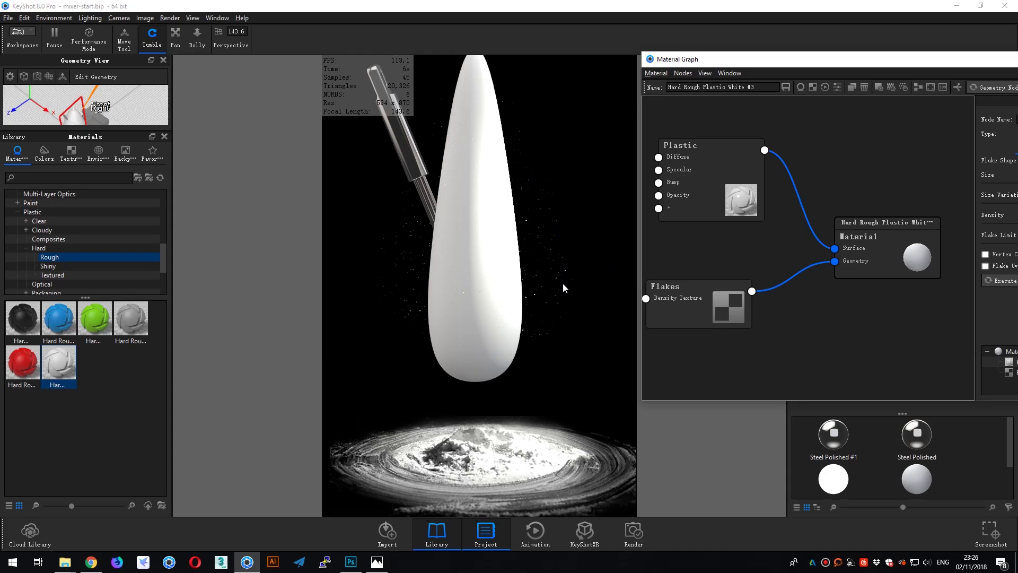
drag(753, 54, 595, 57)
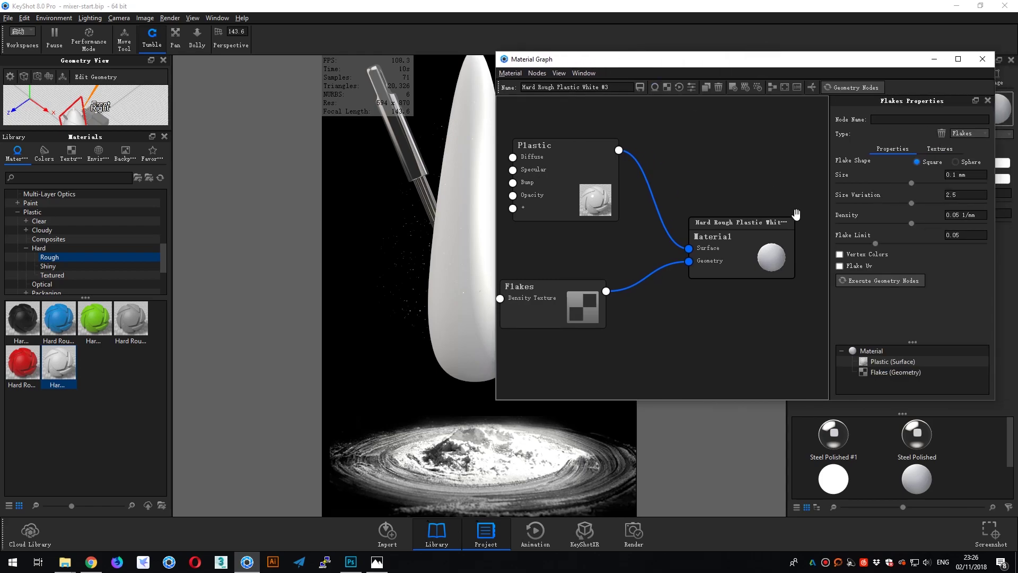
- Set Flake Limit to 0.08, regenerate, and close the Material Graph
double_click(954, 235)
text(0)
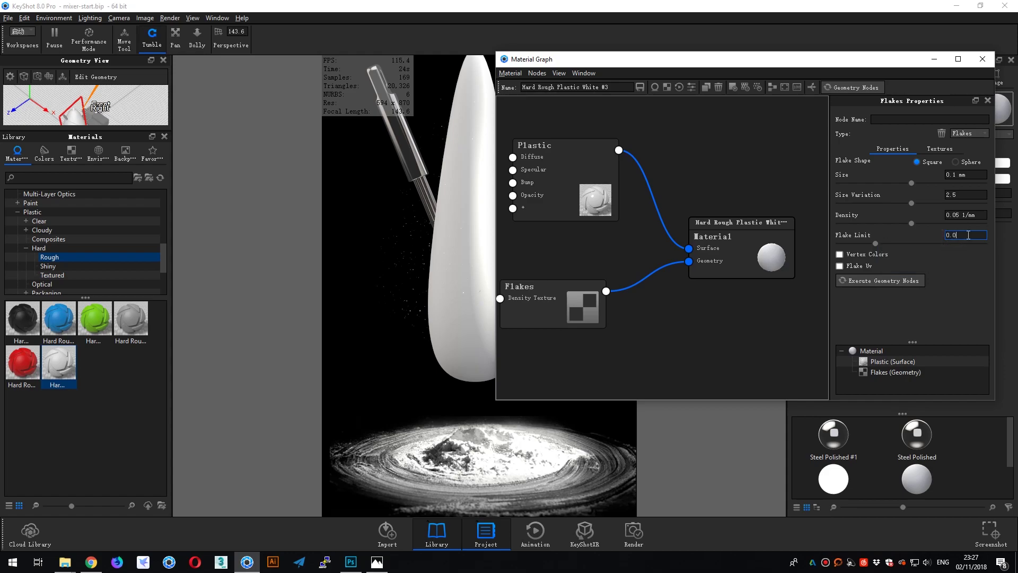
click(880, 281)
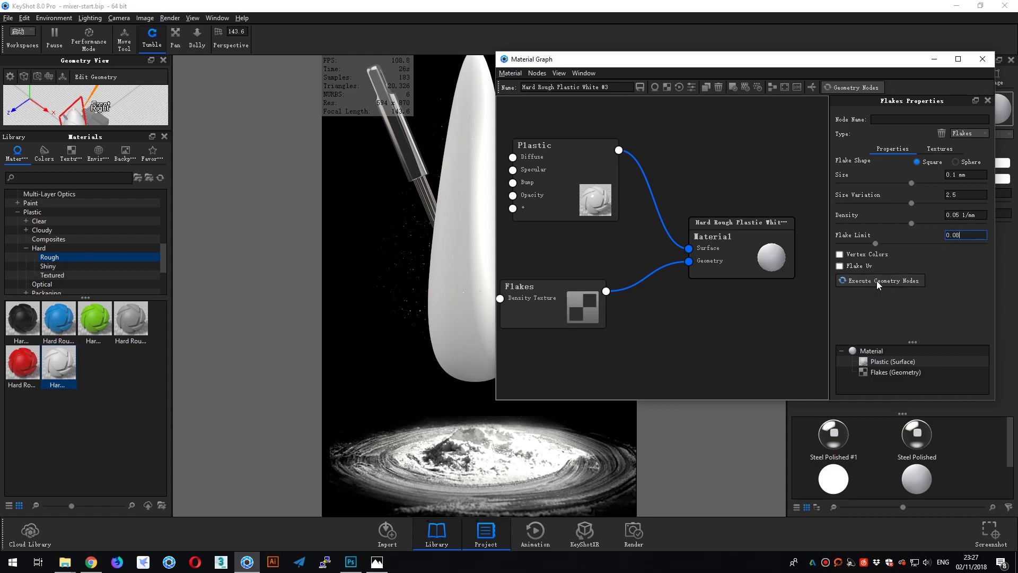
drag(576, 65, 745, 67)
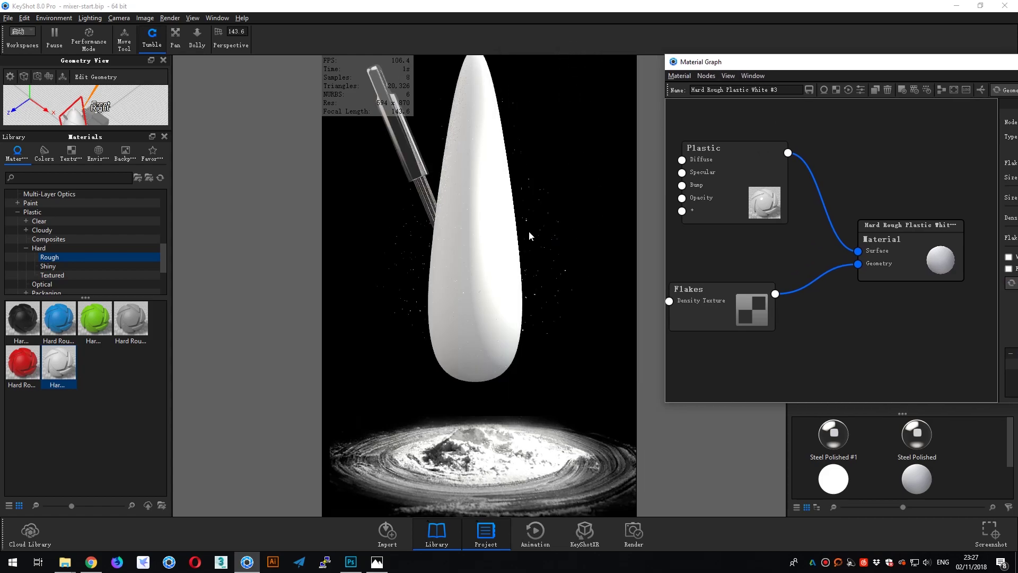
drag(828, 67, 631, 69)
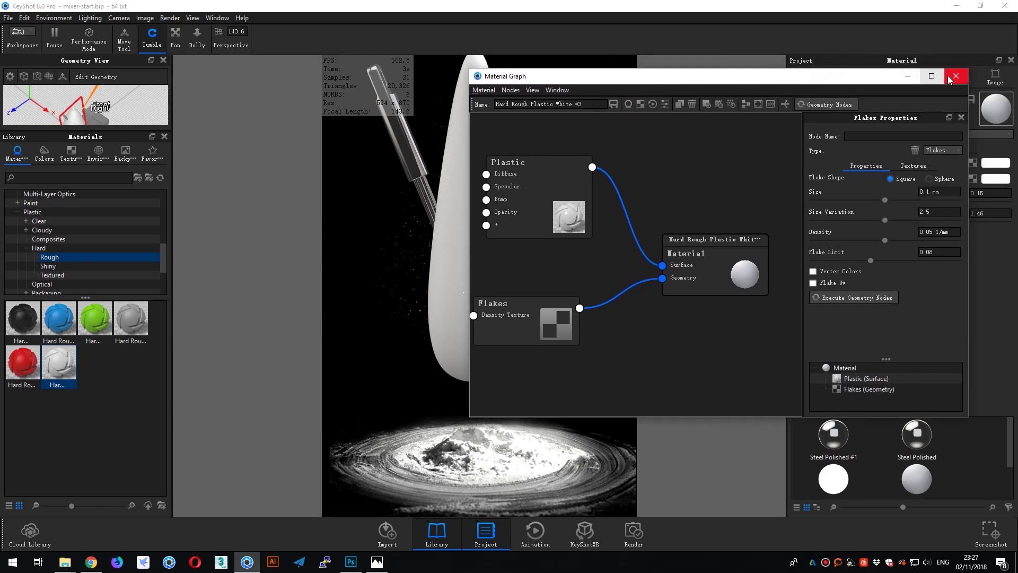
click(966, 67)
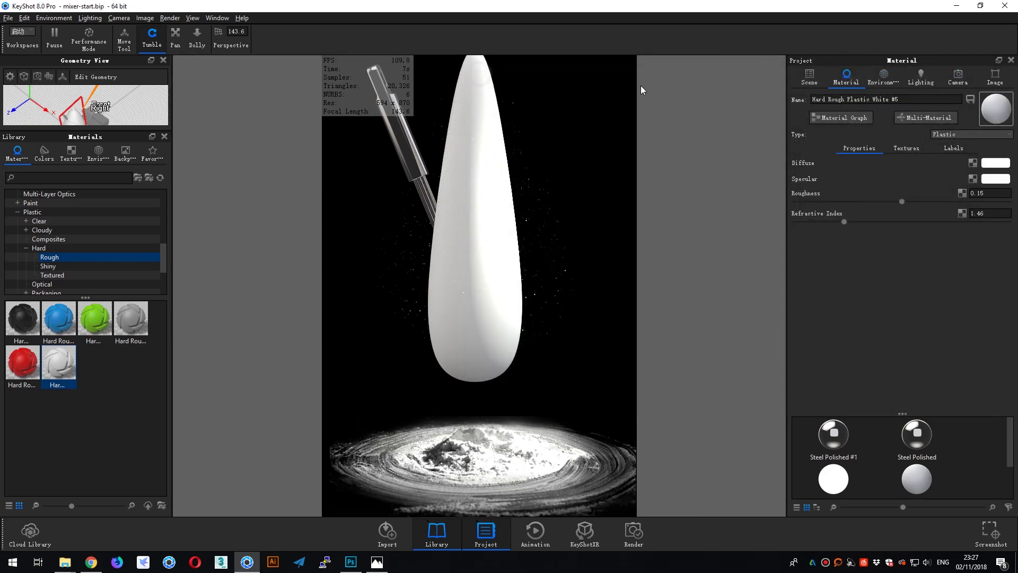
- Add a Flakes node to the second white material's graph, wired into its Geometry input
click(836, 119)
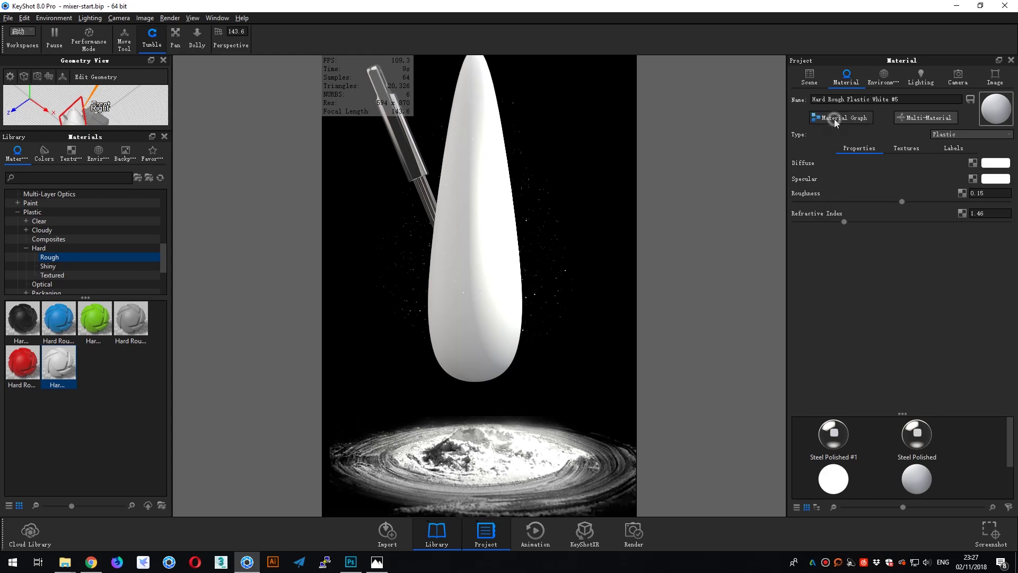
right_click(533, 351)
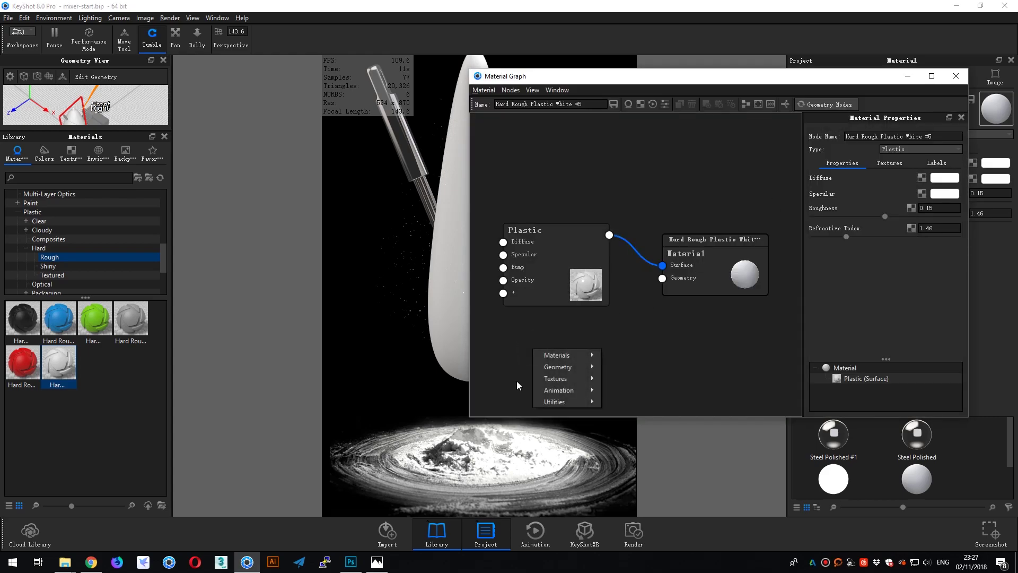
mouse_move(552, 367)
click(621, 390)
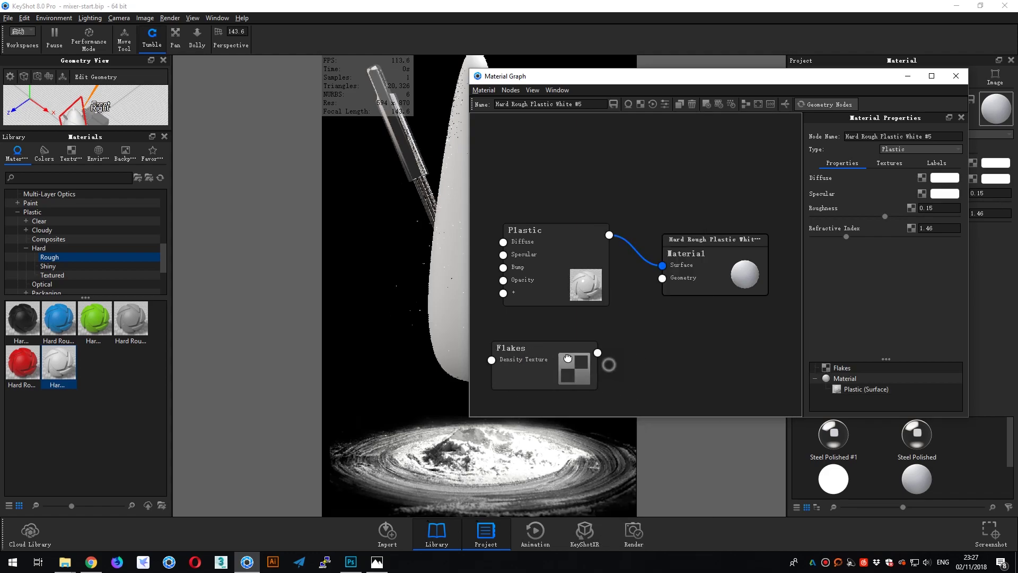
drag(596, 353, 663, 278)
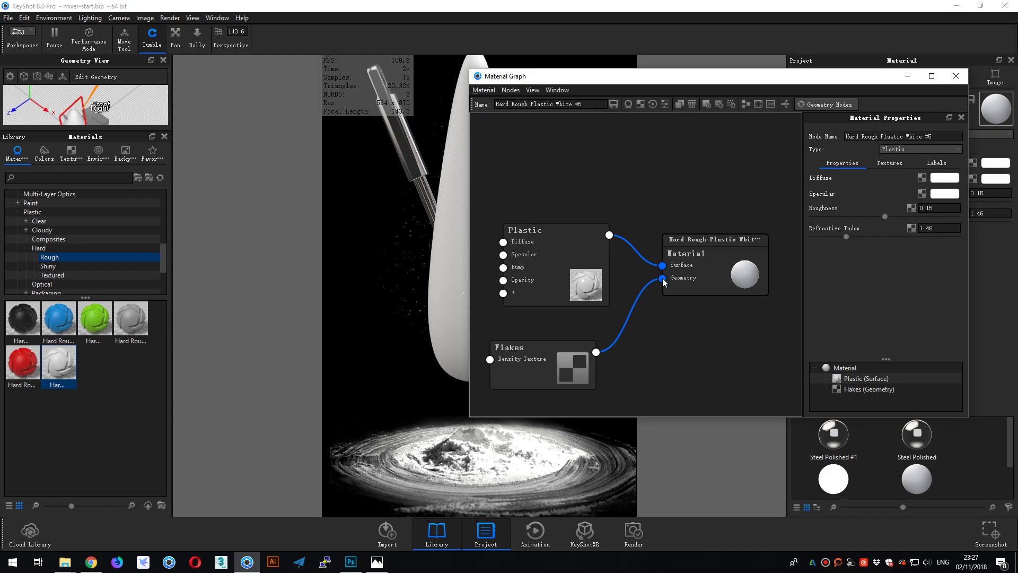
click(557, 360)
drag(709, 85, 748, 63)
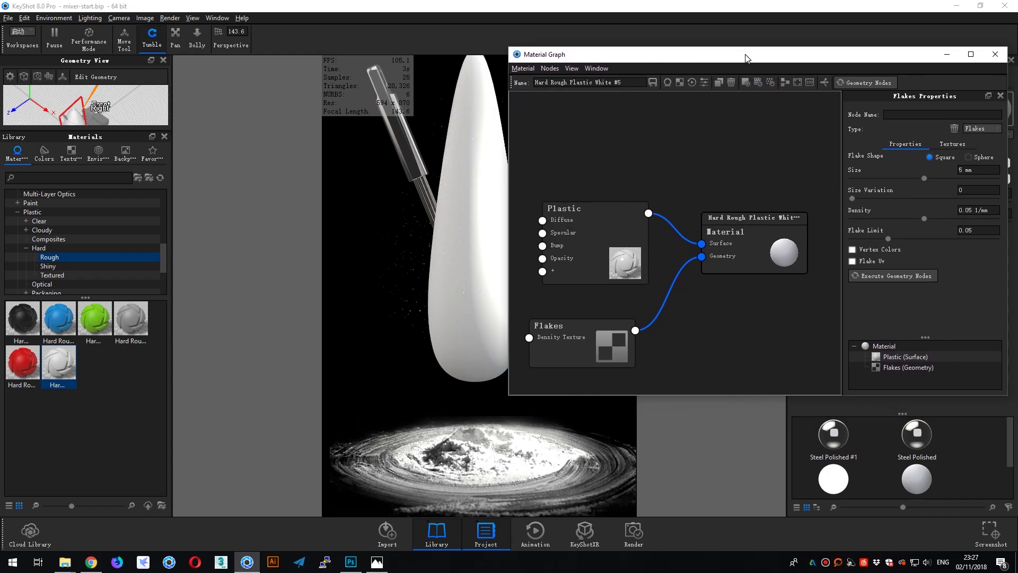
- Set flake Size 0.1 mm and Size Variation 3, then regenerate the flakes
click(969, 170)
text(0.1)
click(974, 189)
drag(576, 58, 634, 50)
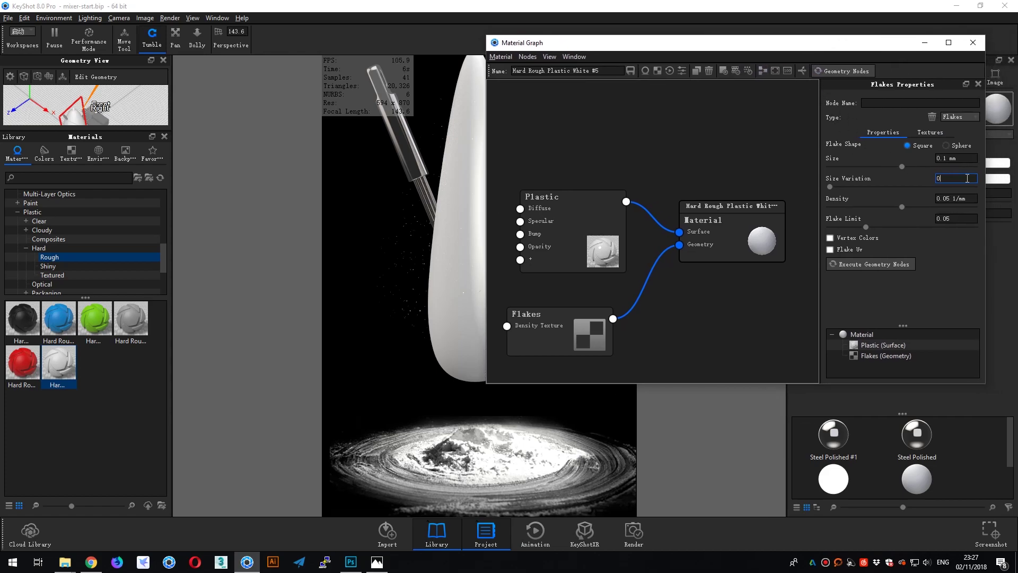
text(1)
text(3)
click(868, 264)
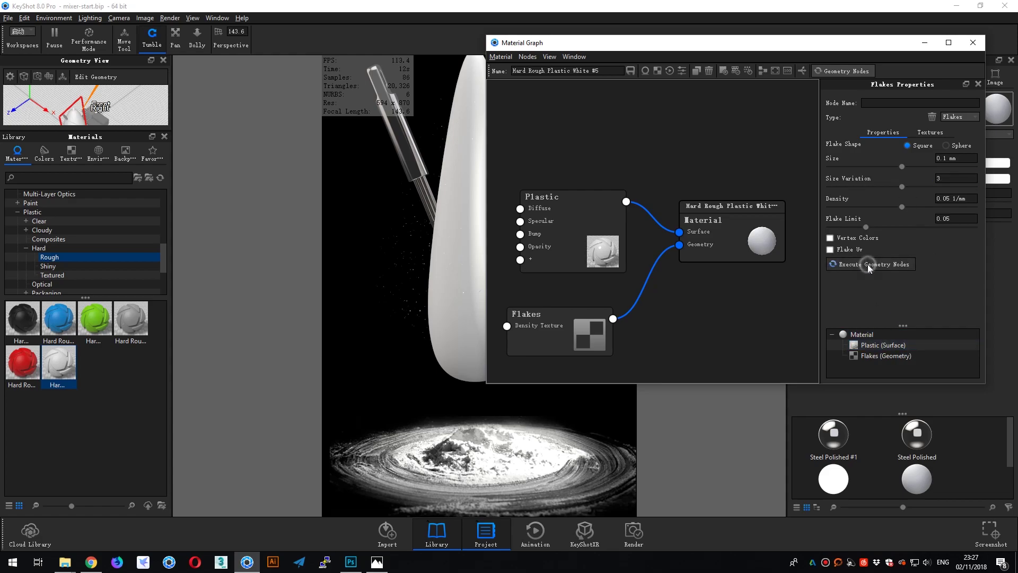
- Raise flake Density to 0.5 1/mm and regenerate the flakes
mouse_move(552, 45)
mouse_down()
mouse_move(644, 45)
mouse_move(555, 46)
mouse_up()
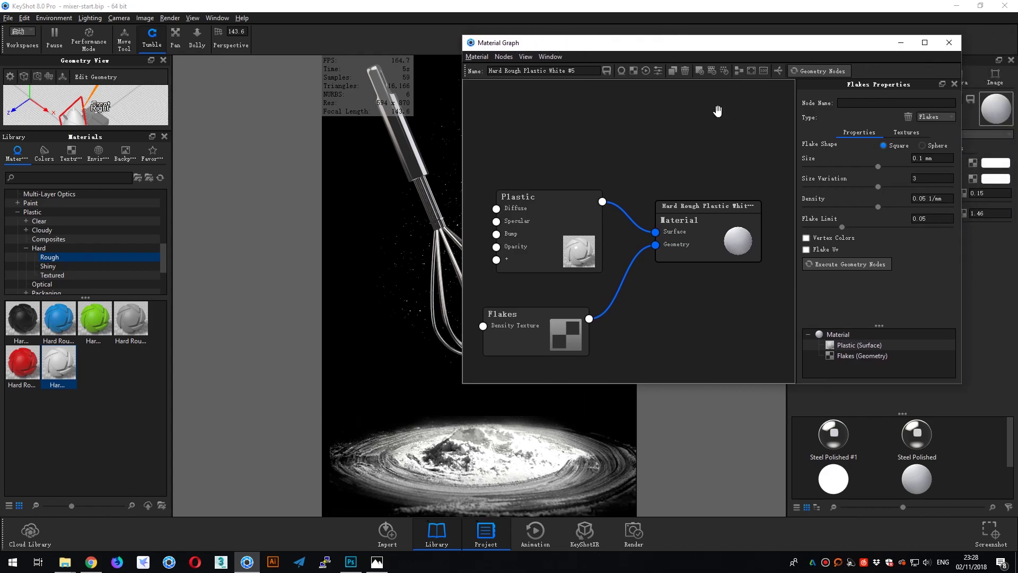
click(922, 199)
key(BackSpace)
click(854, 263)
drag(535, 47, 636, 47)
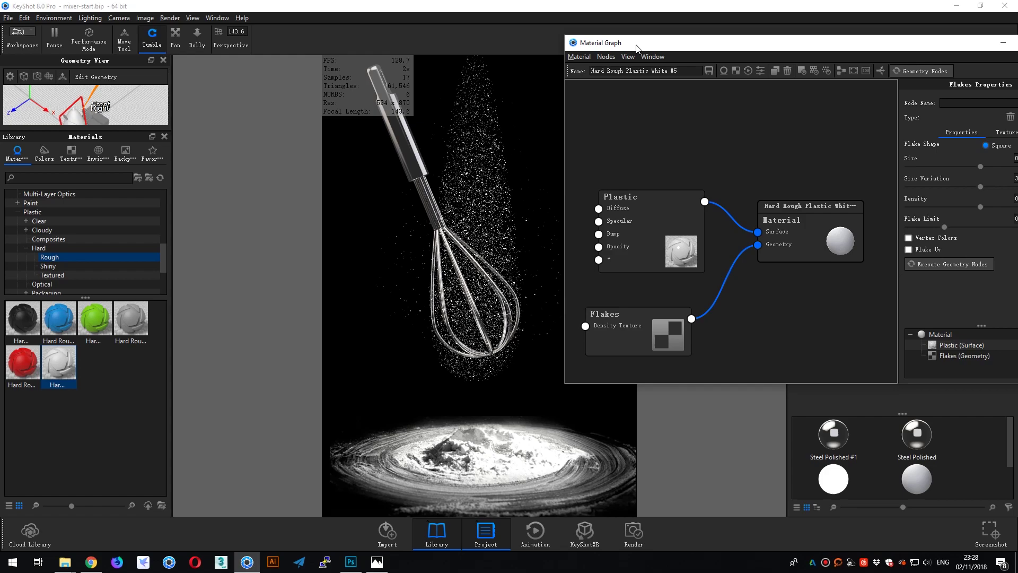
drag(700, 47, 585, 39)
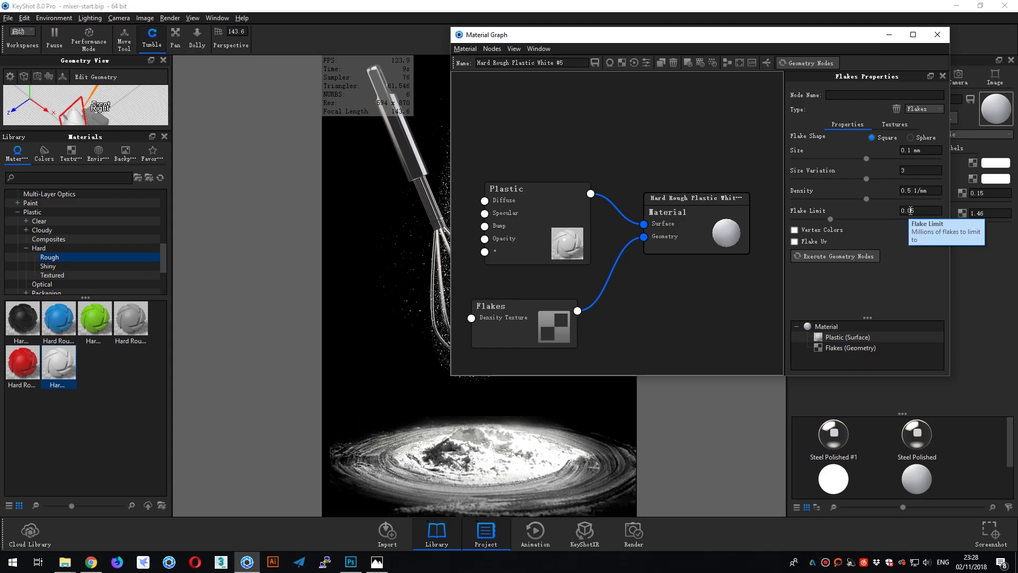
- Set Flake Limit to 0.1, regenerate, and move the Flakes node up and right
drag(909, 211, 919, 210)
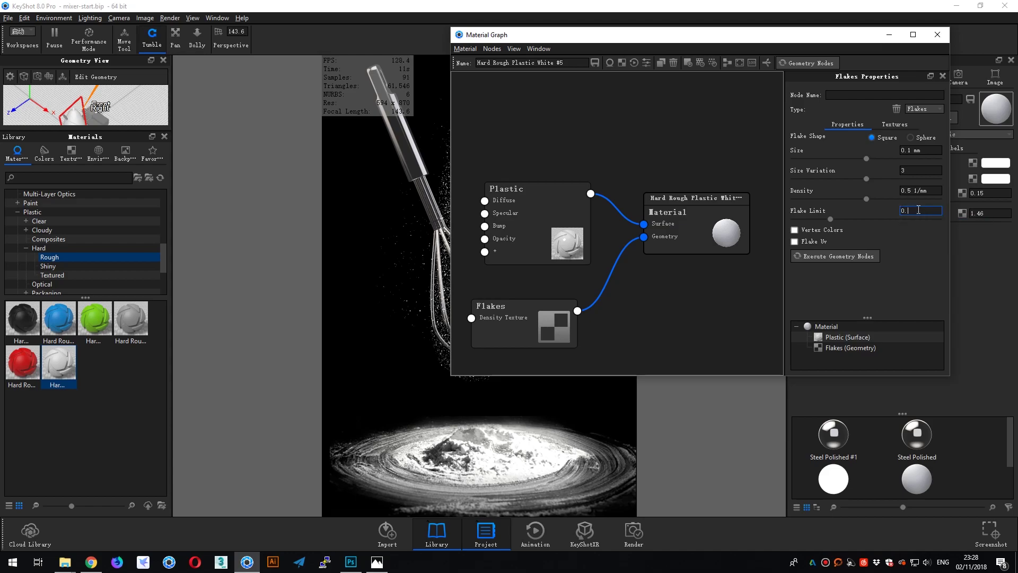
text(1)
click(848, 255)
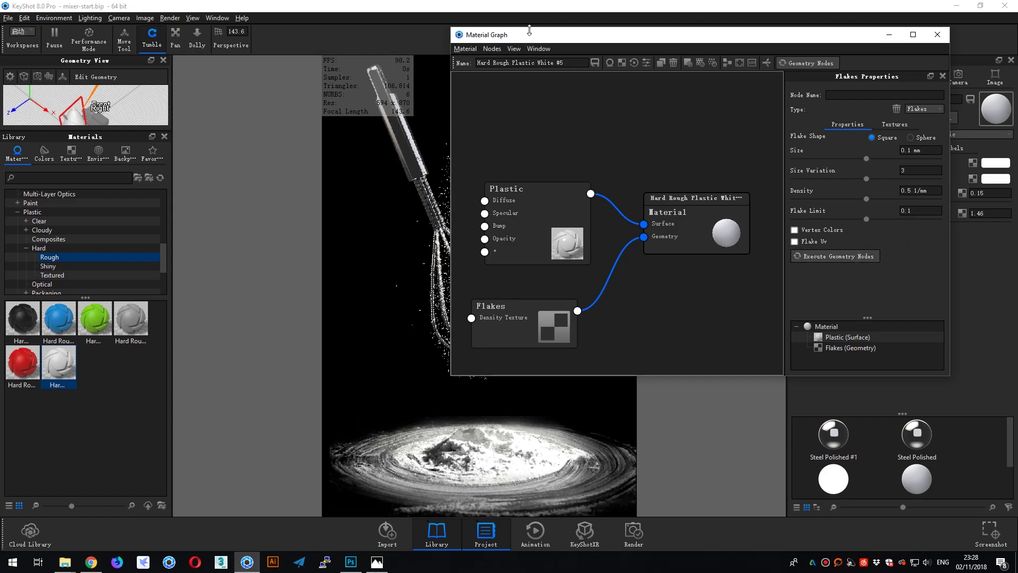
drag(531, 35, 732, 37)
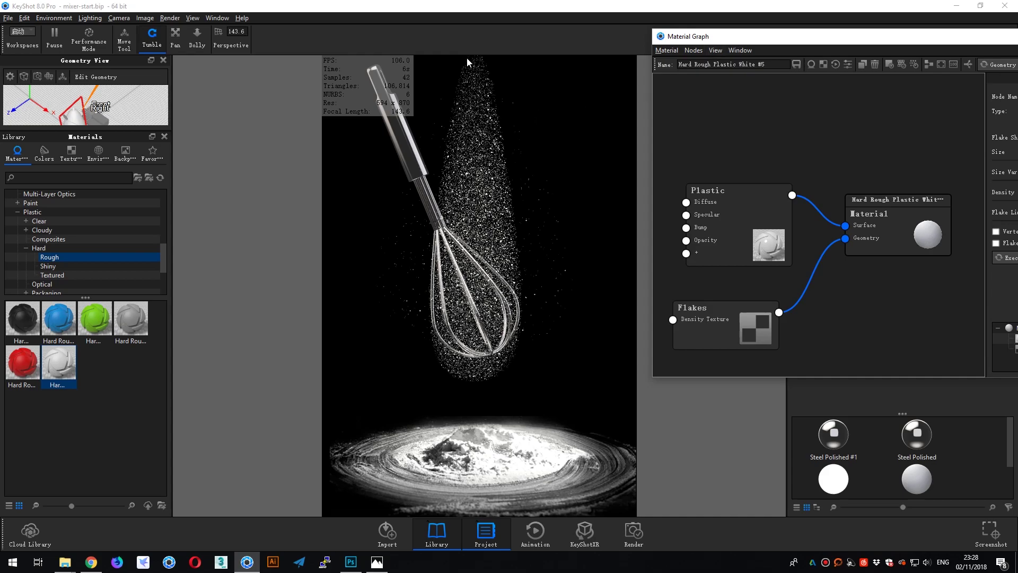
drag(743, 326, 790, 303)
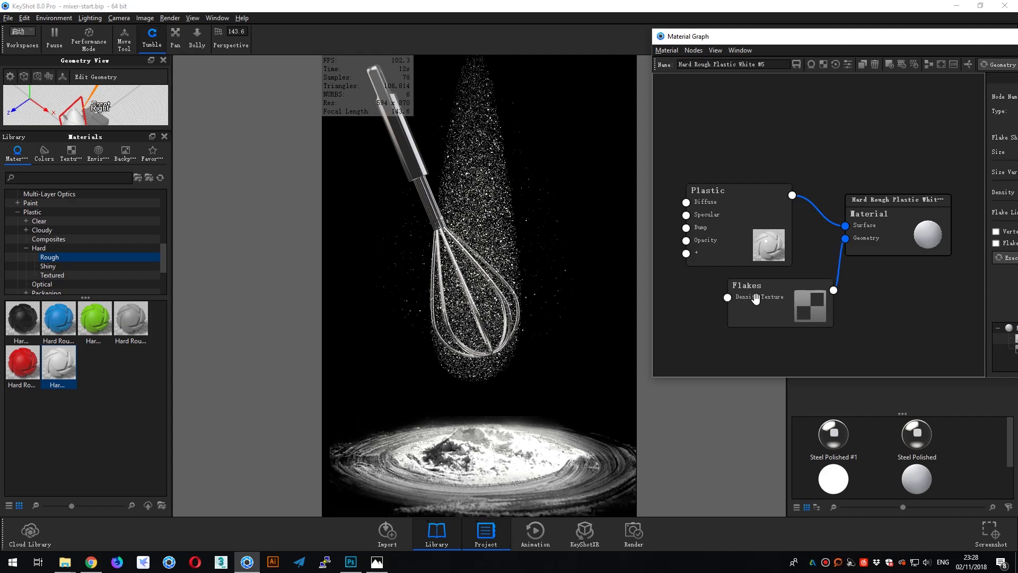
- View opa.psd in Photoshop, flipping between its second and third texture layers
click(351, 562)
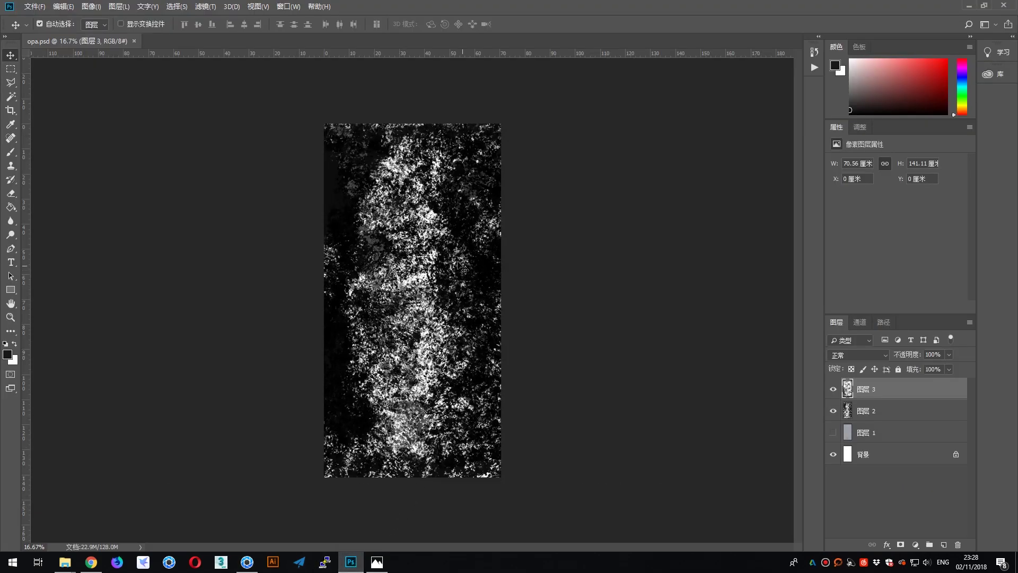
click(342, 206)
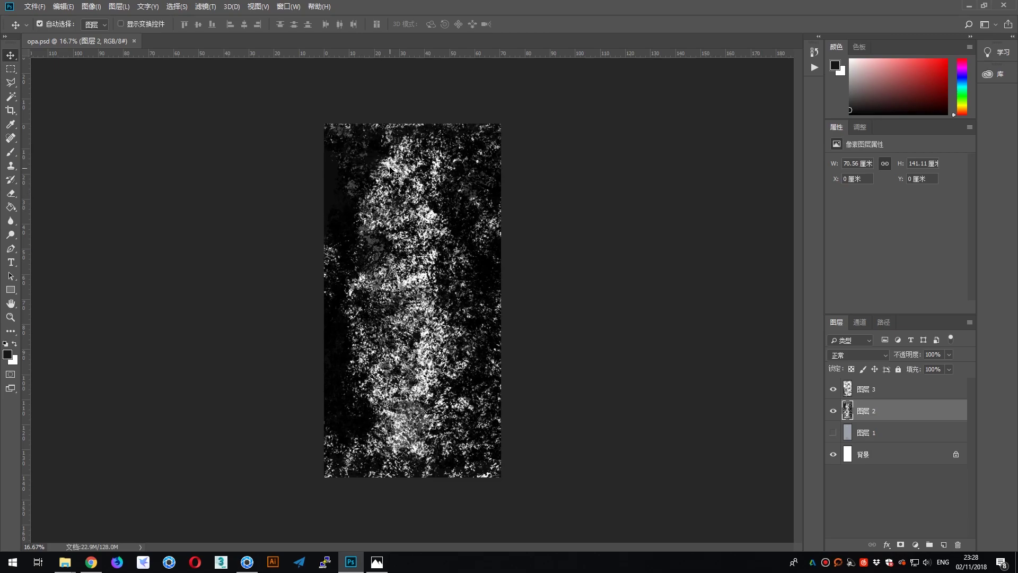
click(392, 169)
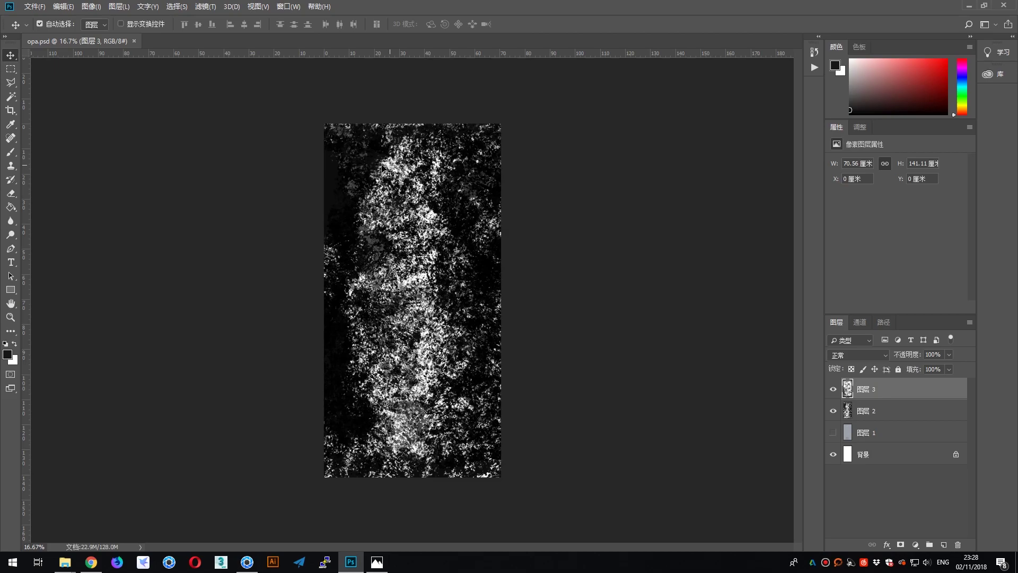
click(348, 185)
click(347, 215)
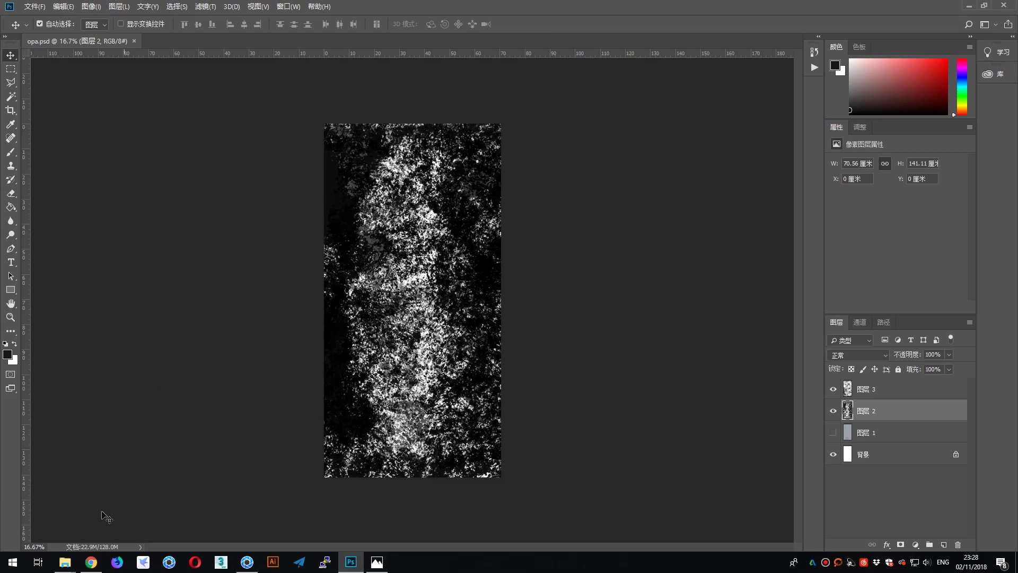
click(68, 562)
- Open the 20181021 project folder, inspect opa.jpg, then return to KeyShot
click(58, 536)
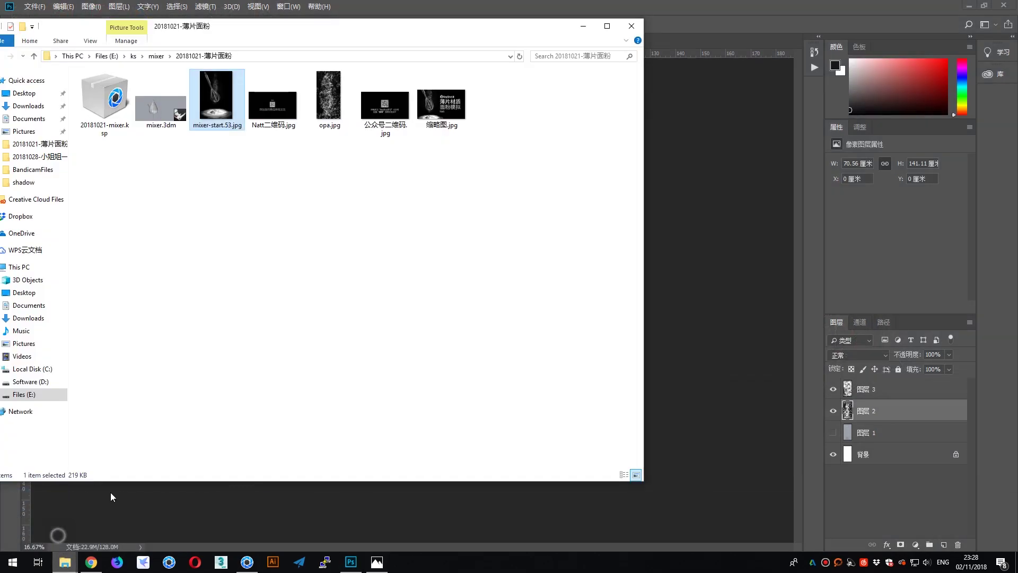
click(334, 106)
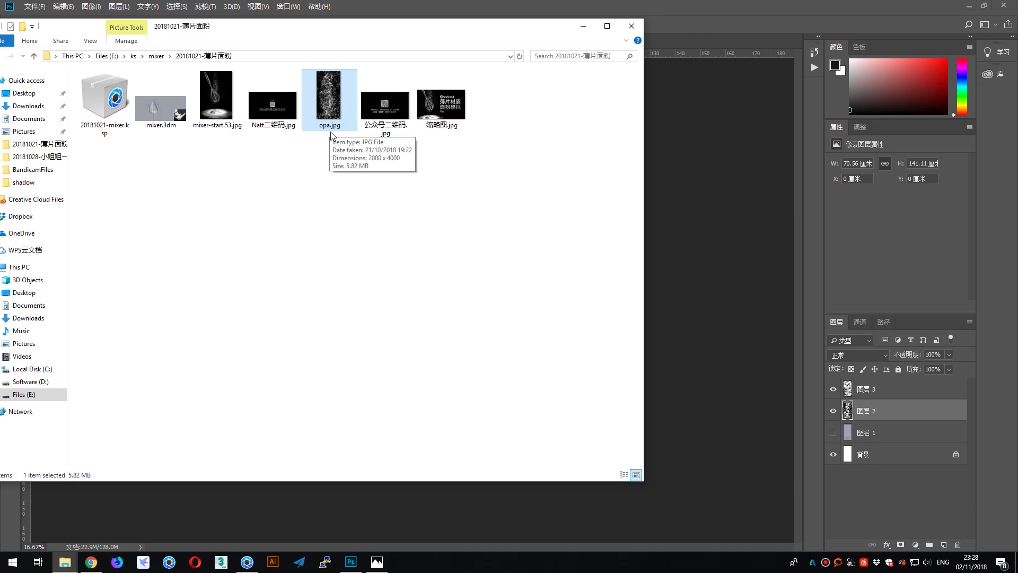
click(325, 192)
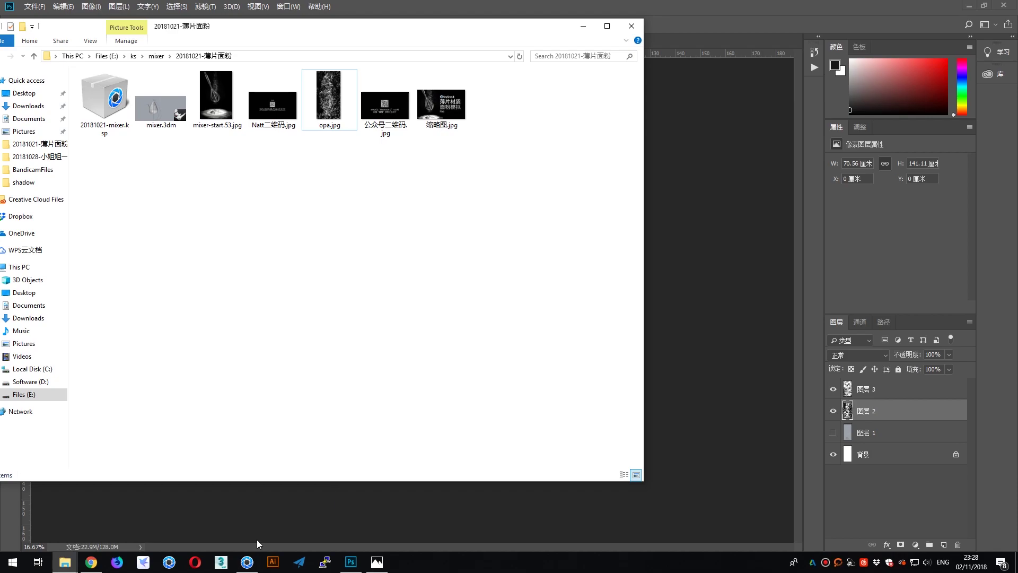
click(245, 567)
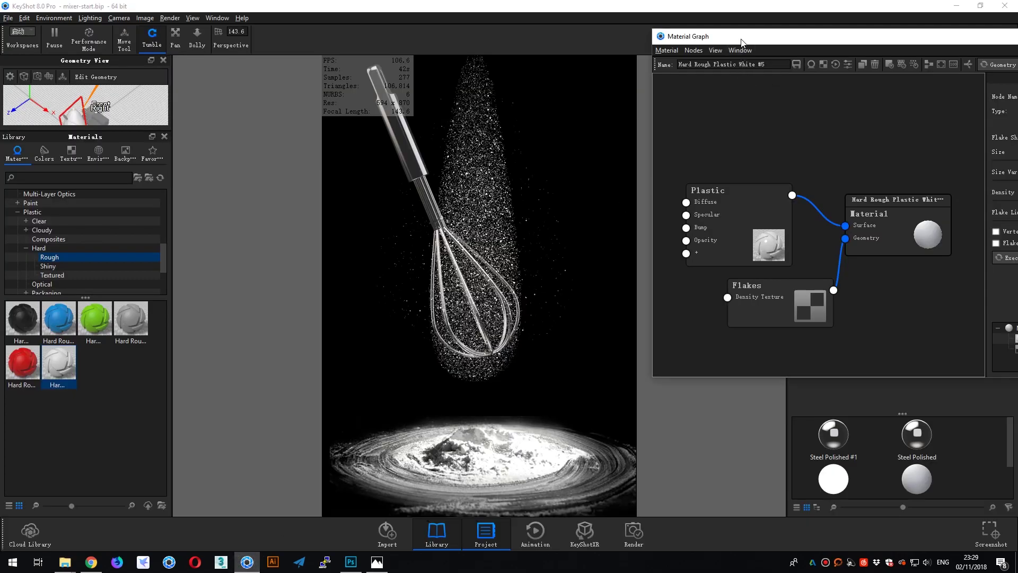
- Import opa.jpg from Explorer into the Material Graph as a Texture Map node
drag(741, 42, 739, 40)
drag(706, 189, 693, 161)
drag(782, 294, 806, 294)
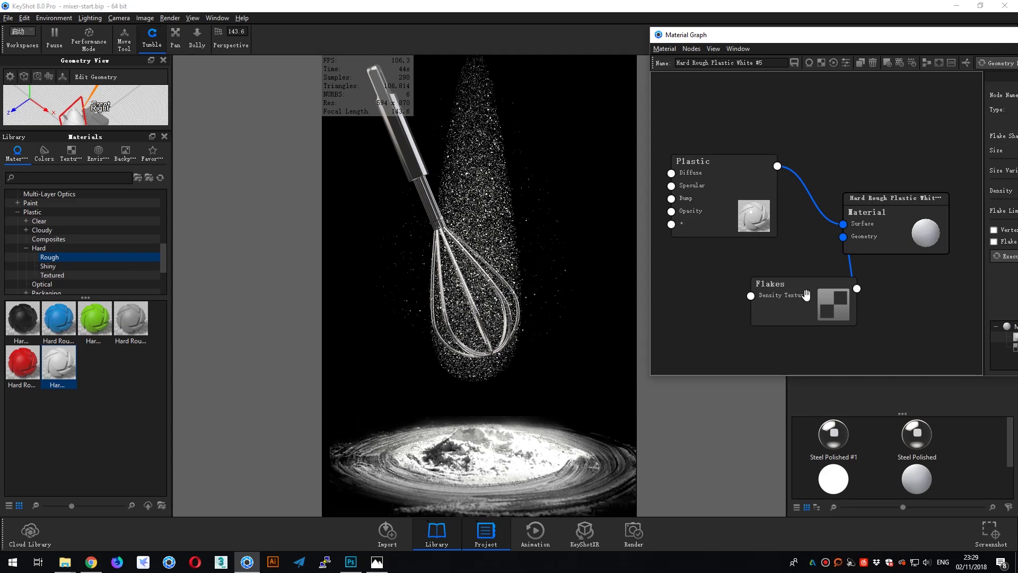
key(alt+Tab)
drag(325, 104, 689, 313)
drag(762, 324, 712, 298)
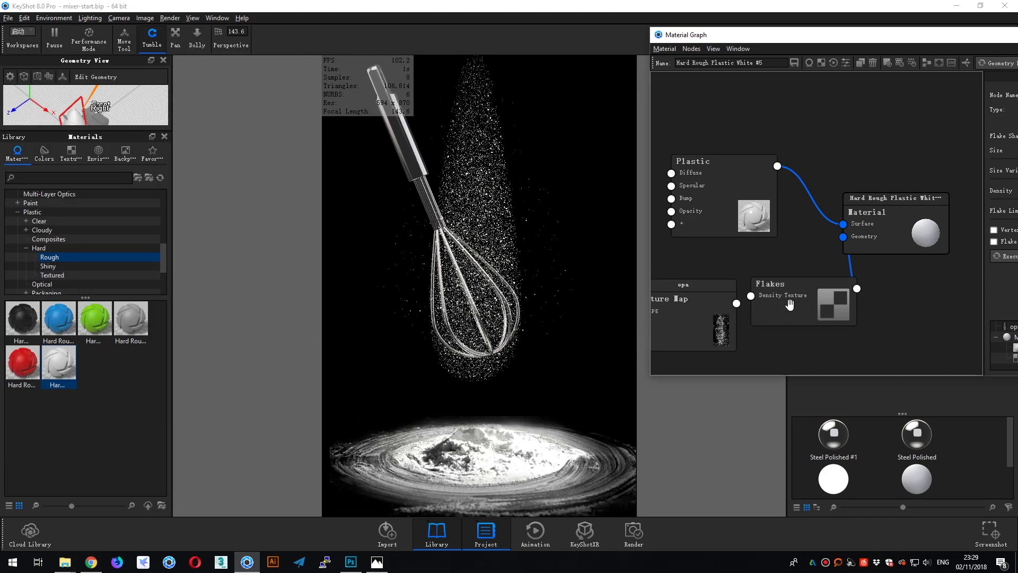
- Delete the wire connecting Flakes to the material's Geometry input
right_click(850, 263)
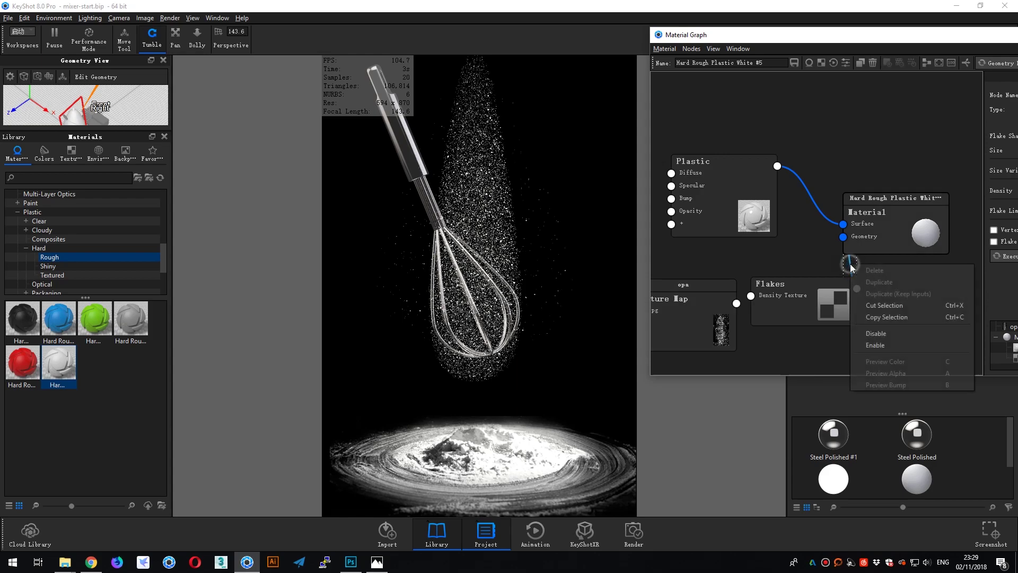
click(780, 286)
mouse_move(780, 286)
mouse_down()
mouse_move(737, 326)
mouse_move(779, 295)
mouse_up()
right_click(836, 280)
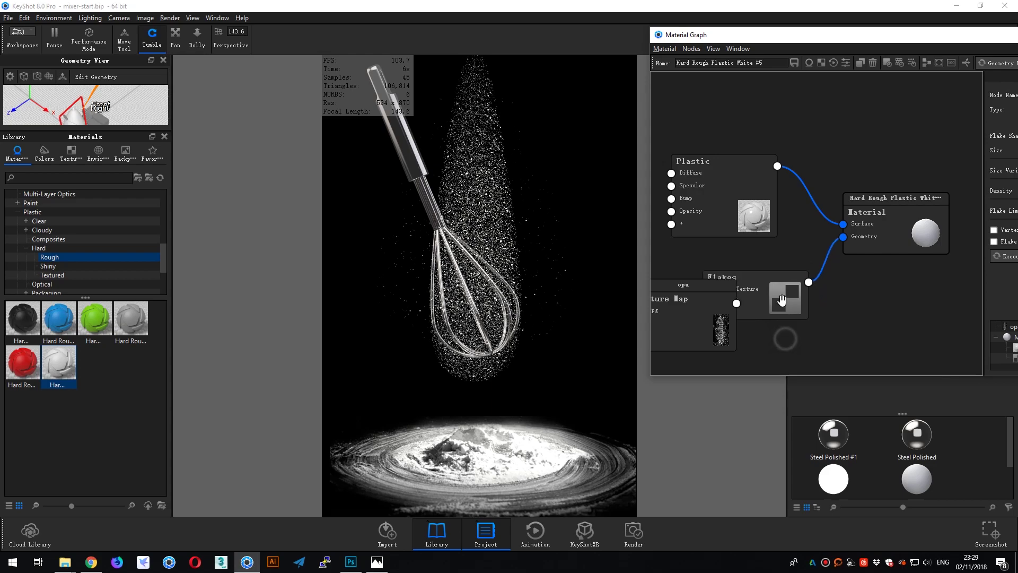
click(821, 267)
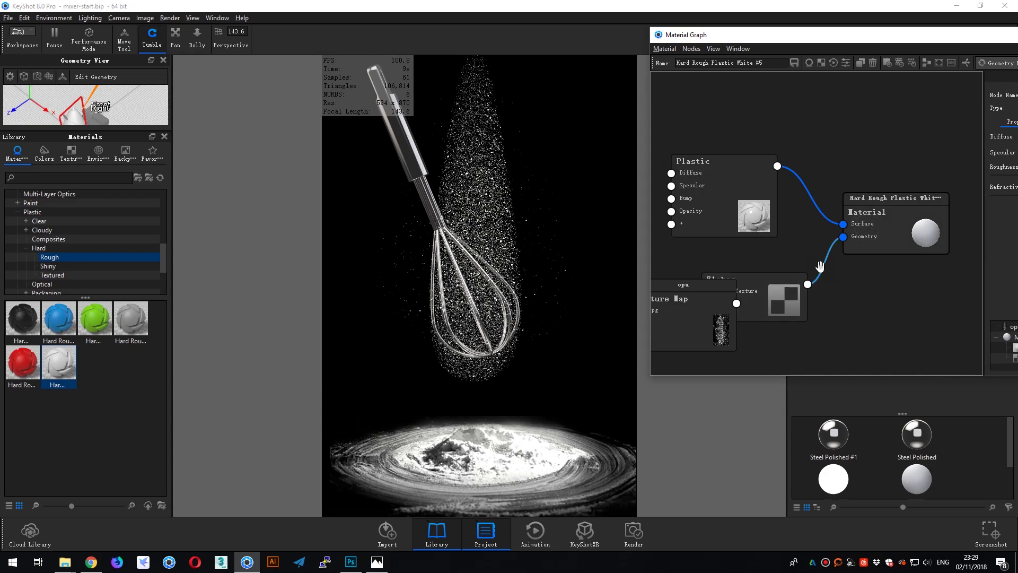
right_click(828, 269)
click(848, 271)
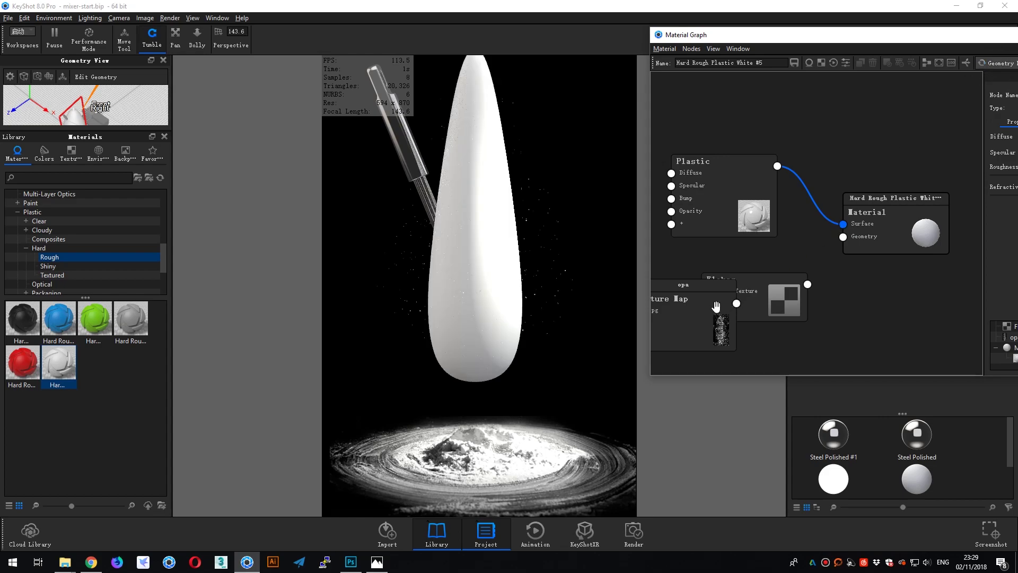
- Give the opa Texture Map node Camera mapping with width 0.324 and height 0.648
click(678, 323)
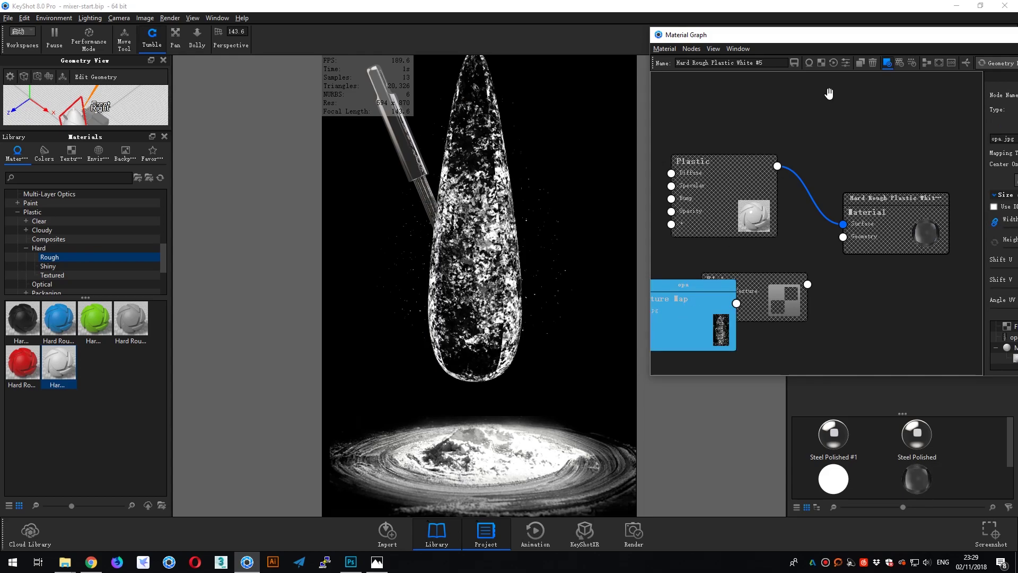
drag(820, 37, 735, 46)
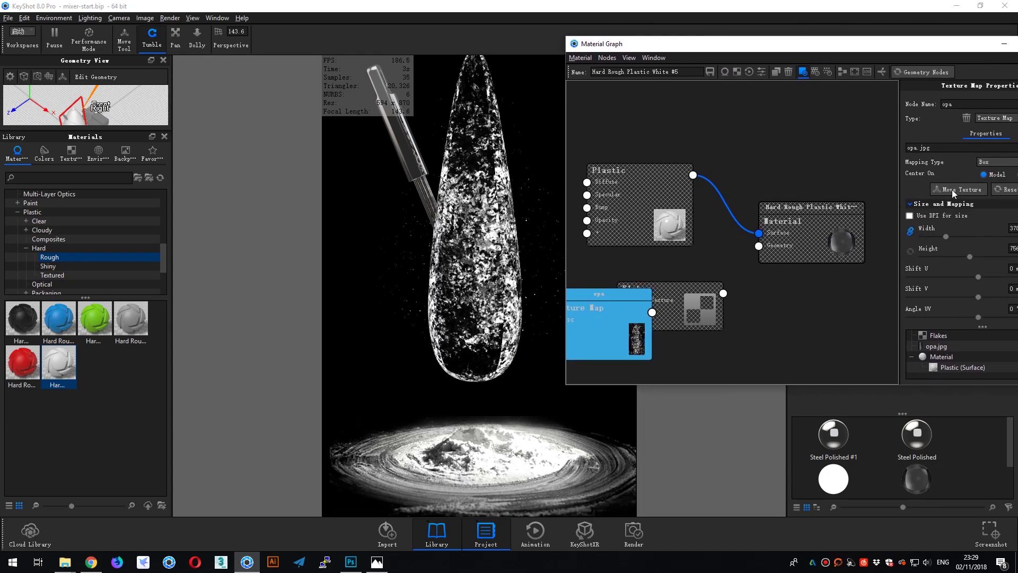
drag(938, 48, 887, 40)
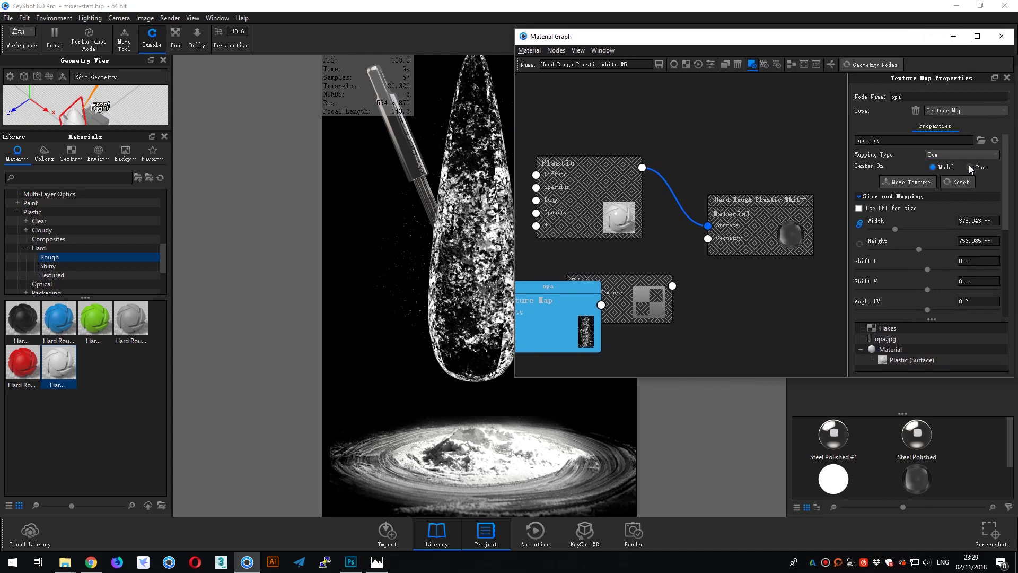
click(970, 167)
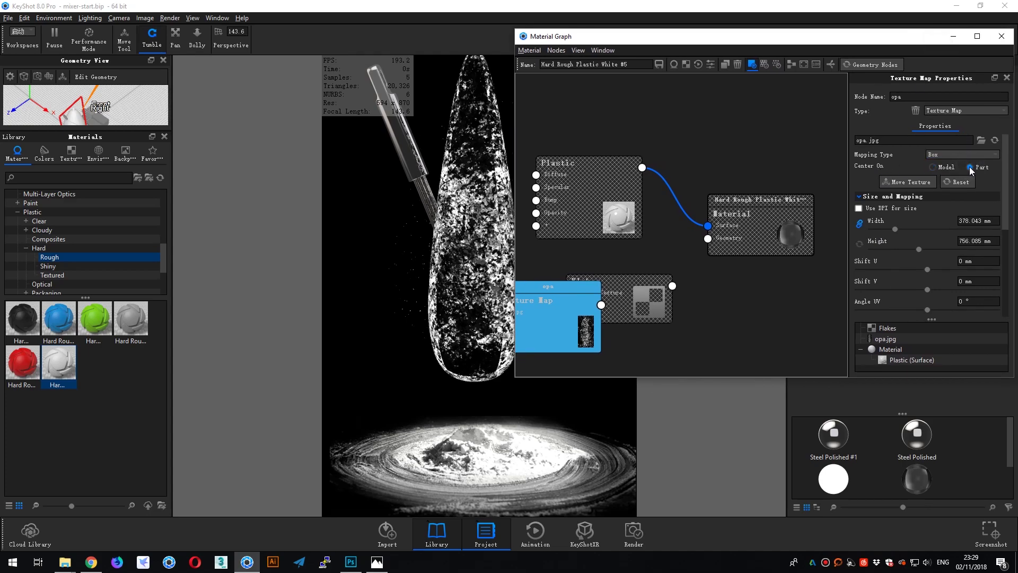
click(936, 155)
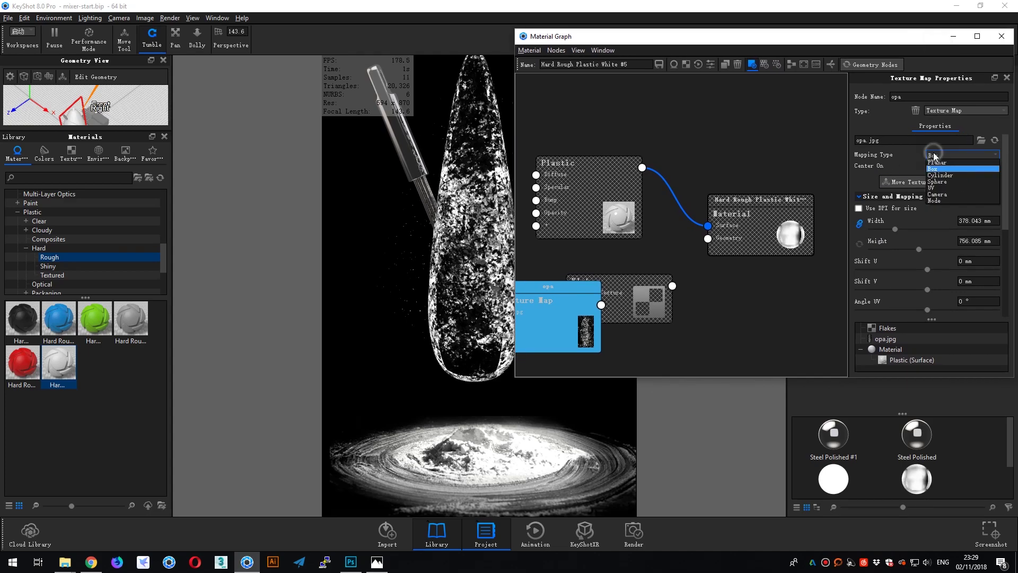
click(948, 195)
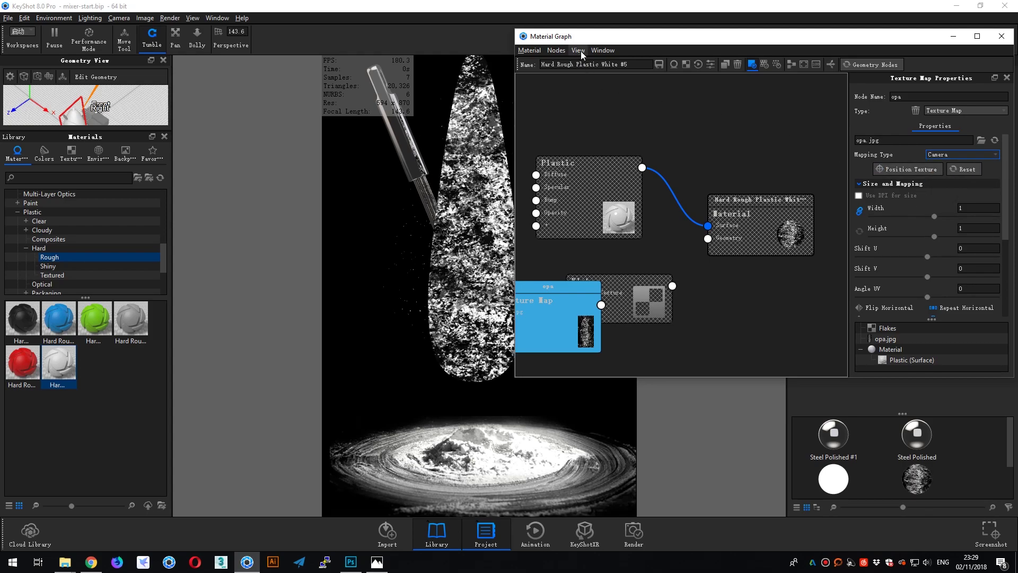
drag(581, 42, 621, 47)
drag(961, 224, 918, 225)
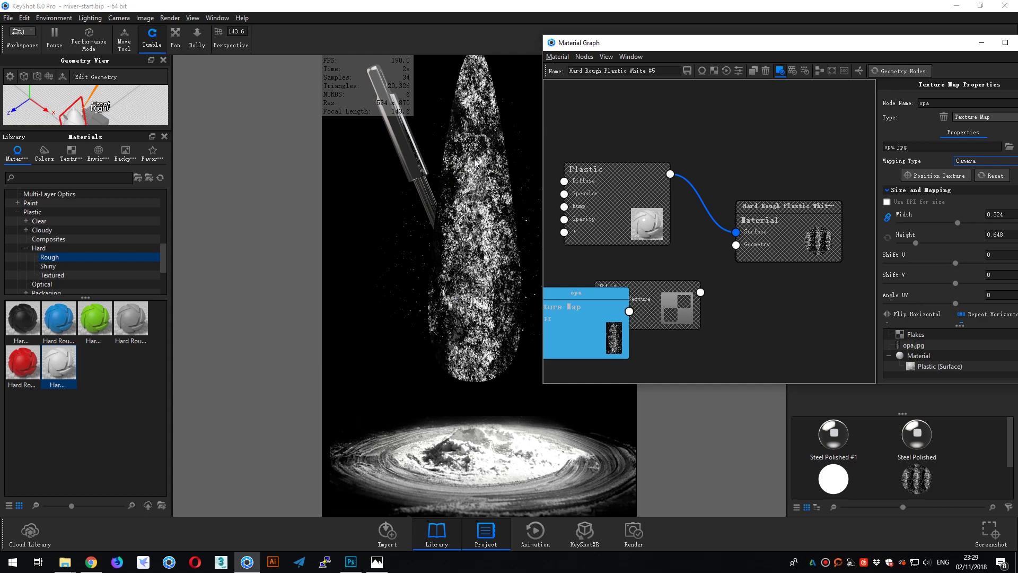
key(alt+Tab)
key(alt+Tab)
click(766, 206)
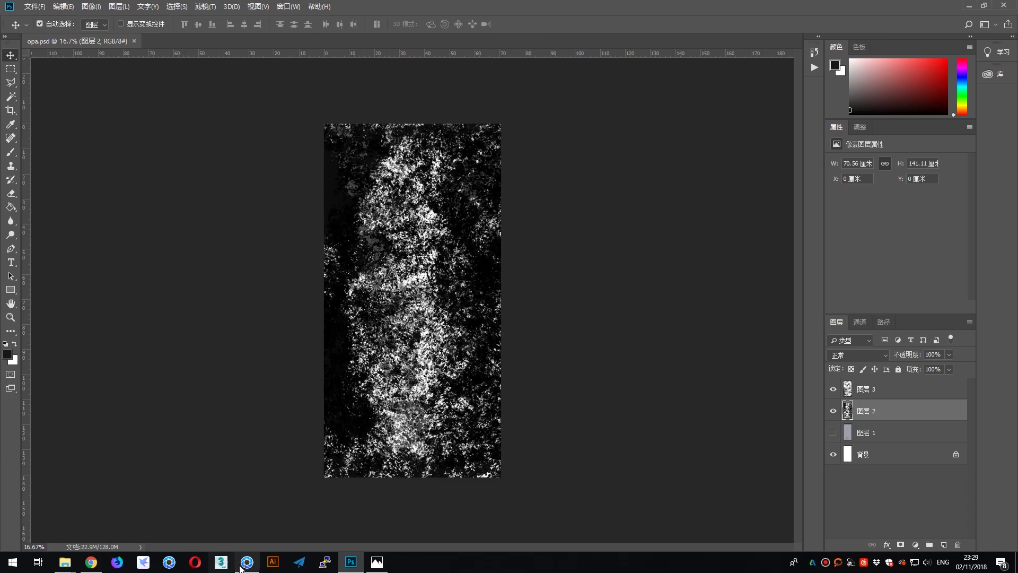
click(247, 562)
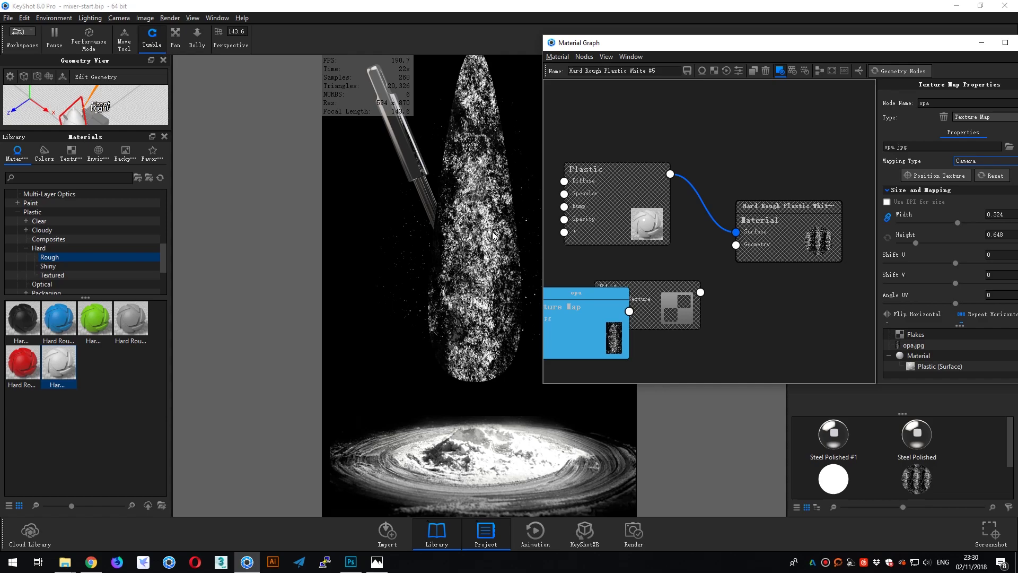
- Shrink the opa texture's width and height and set its horizontal shift to −0.0124
drag(672, 306, 713, 304)
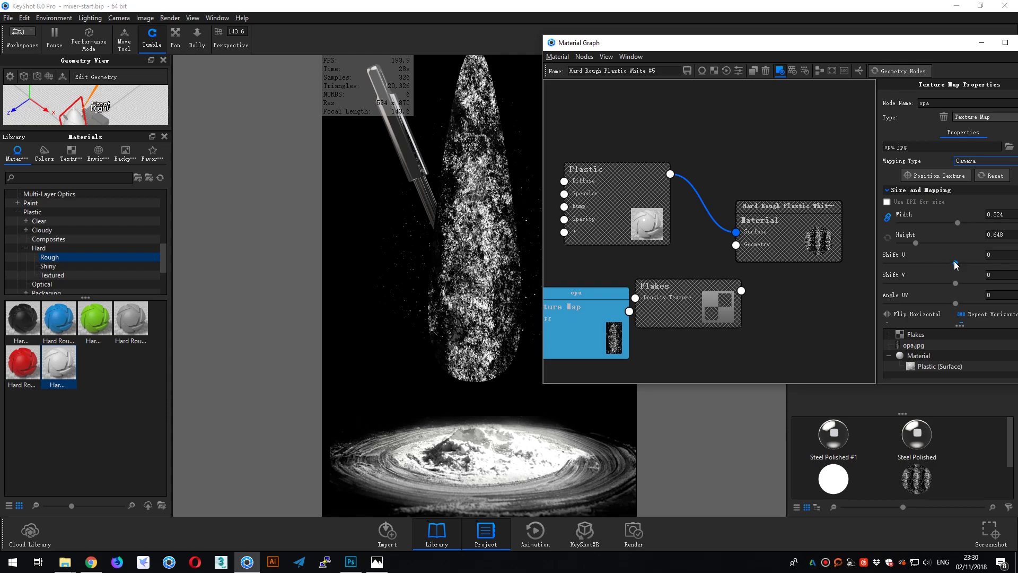
drag(958, 222, 954, 222)
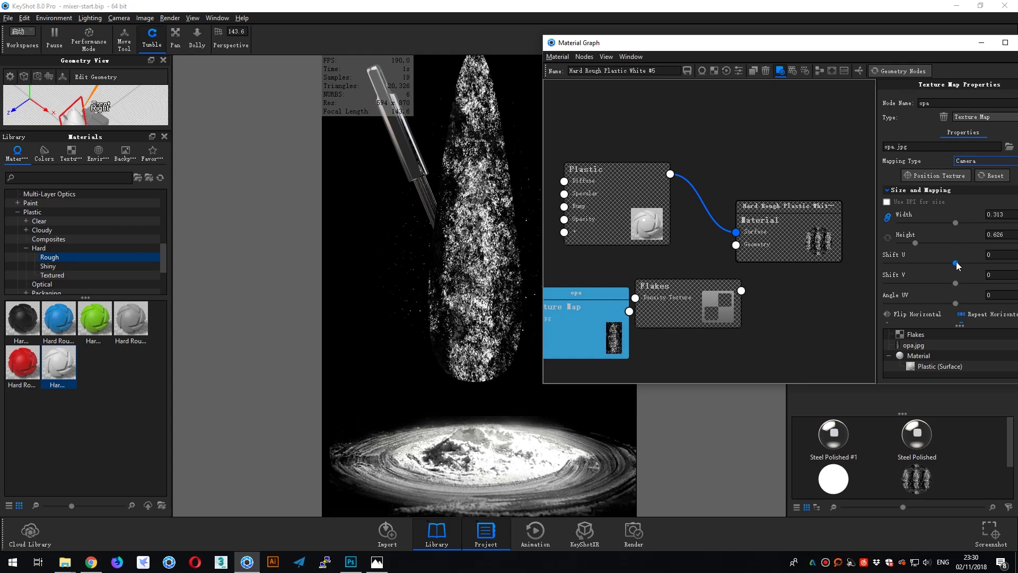
drag(956, 263, 954, 263)
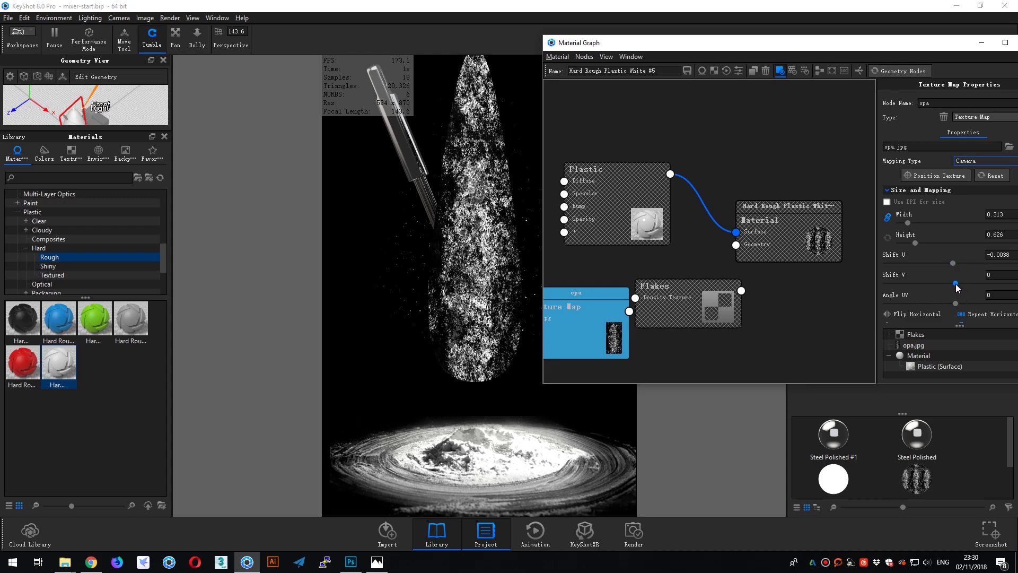
drag(956, 283, 951, 284)
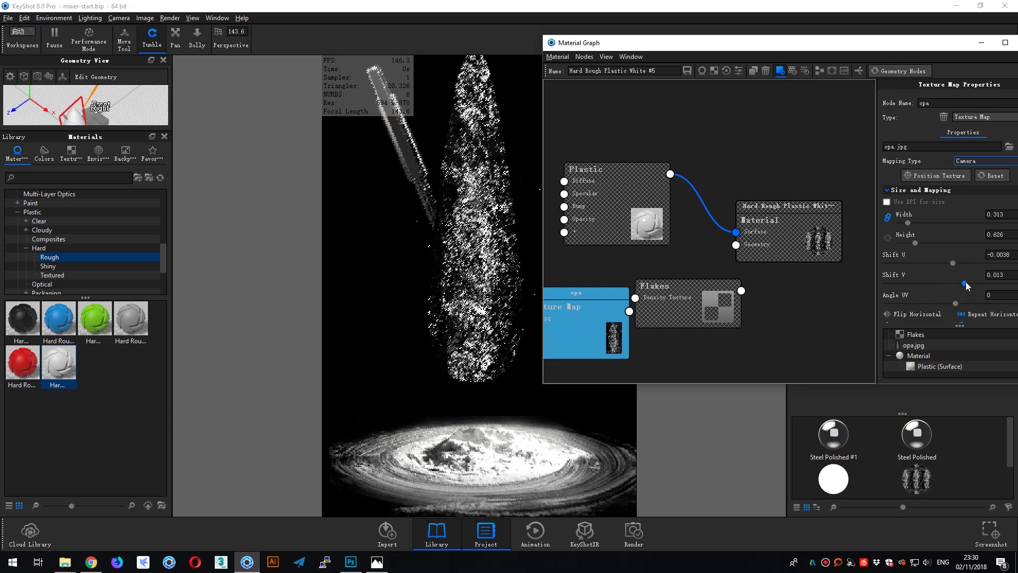
drag(950, 284, 945, 283)
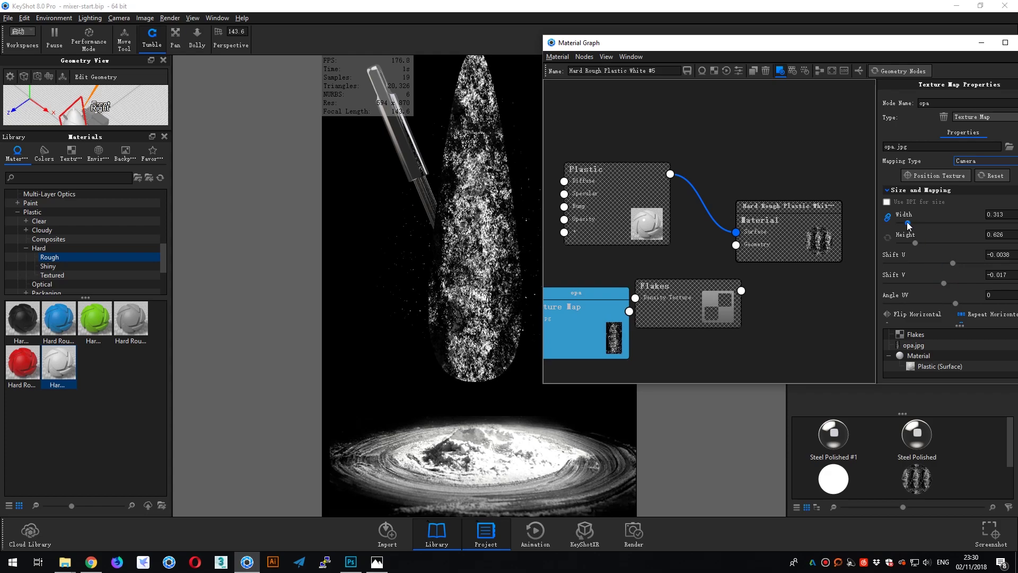
drag(914, 223, 910, 223)
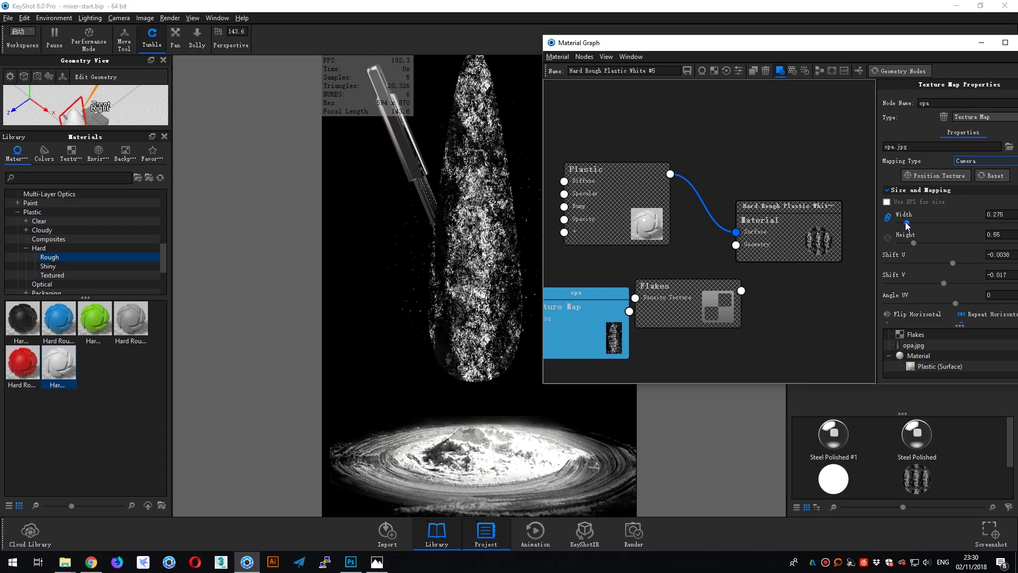
drag(953, 264, 947, 262)
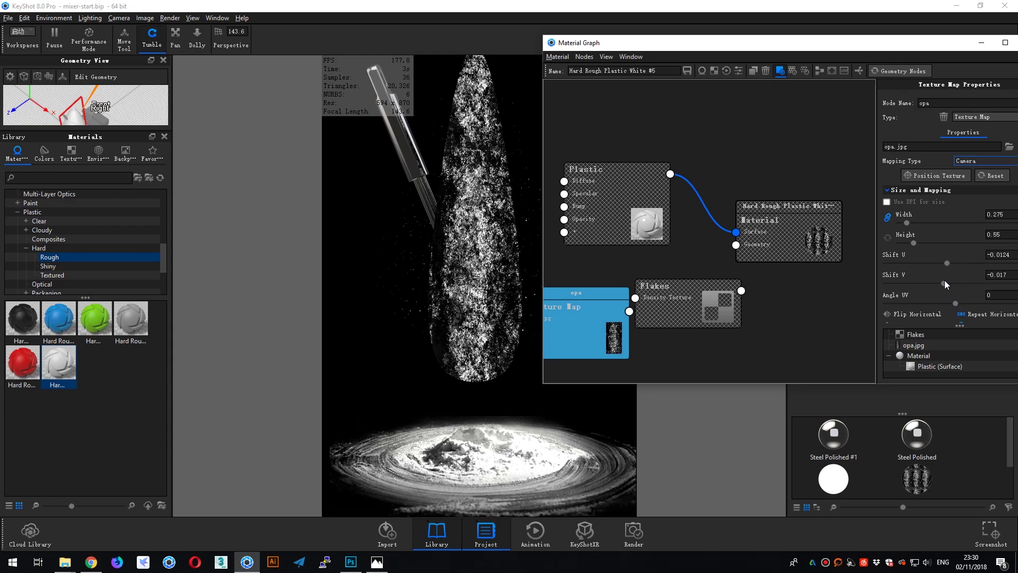
- Fine-tune the opa texture size to 0.3 × 0.6 and set its vertical shift to −0.06
drag(918, 43, 907, 45)
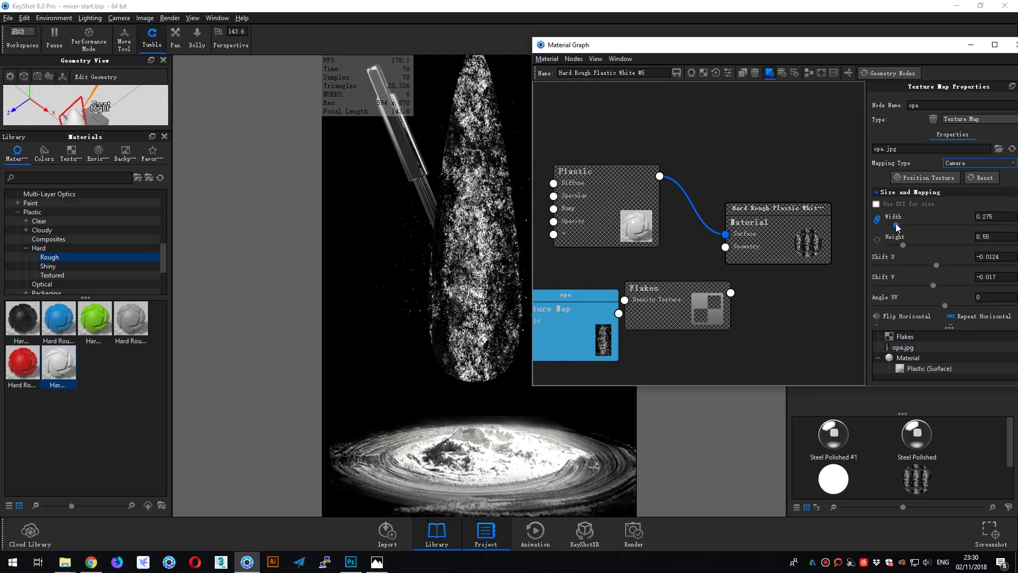
drag(897, 227, 899, 227)
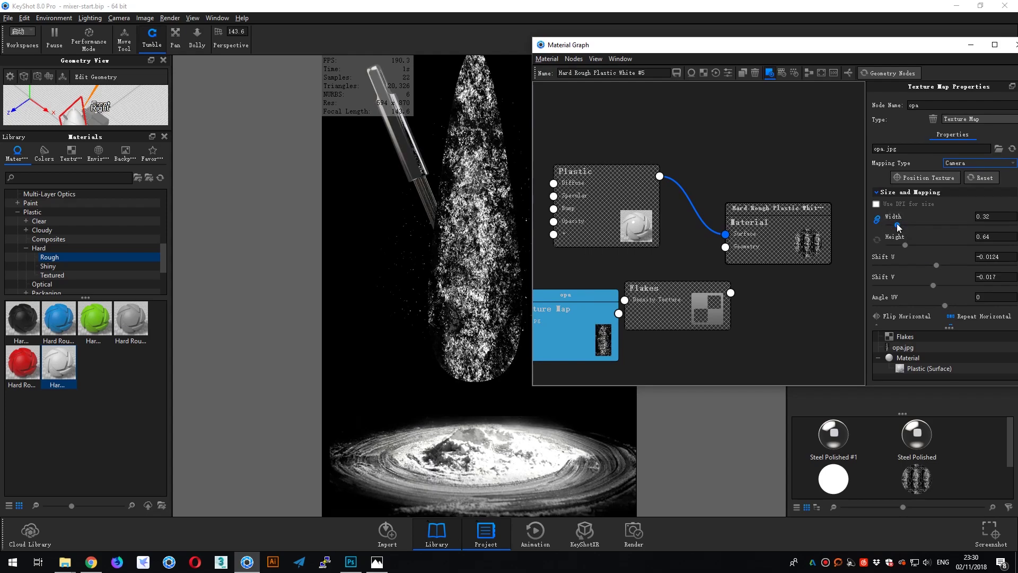
drag(897, 226, 897, 227)
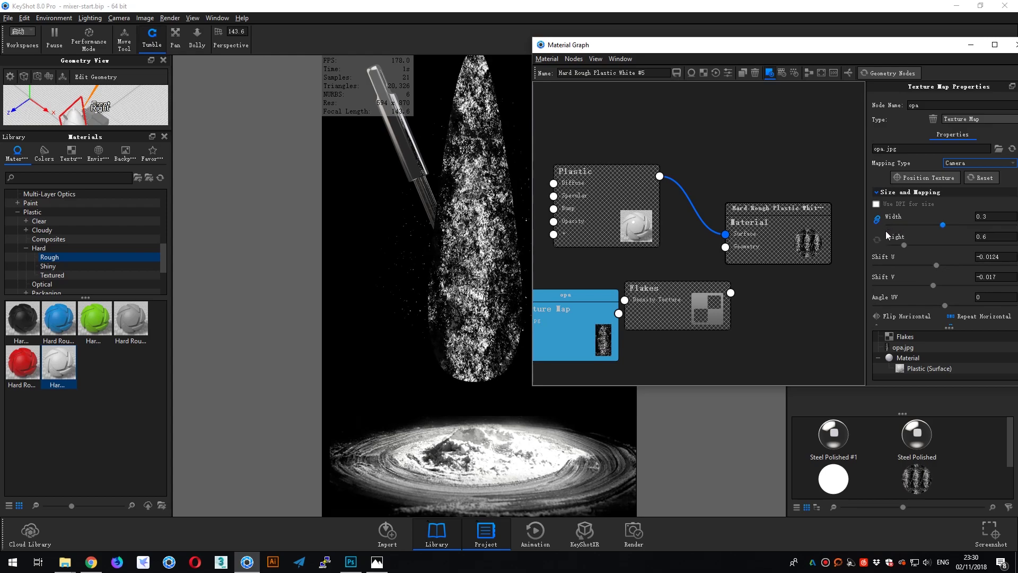
drag(935, 285, 906, 286)
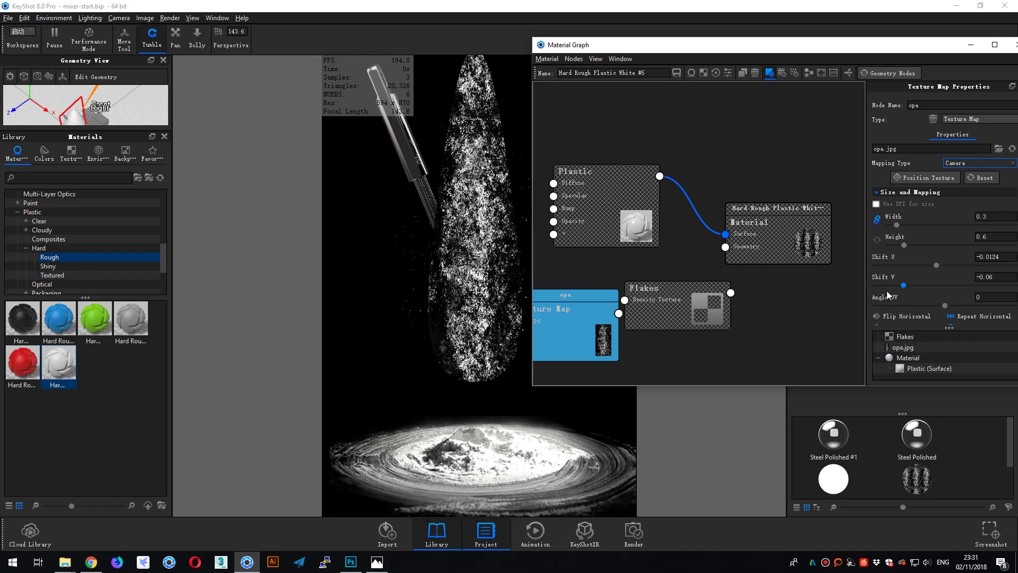
drag(604, 327, 602, 311)
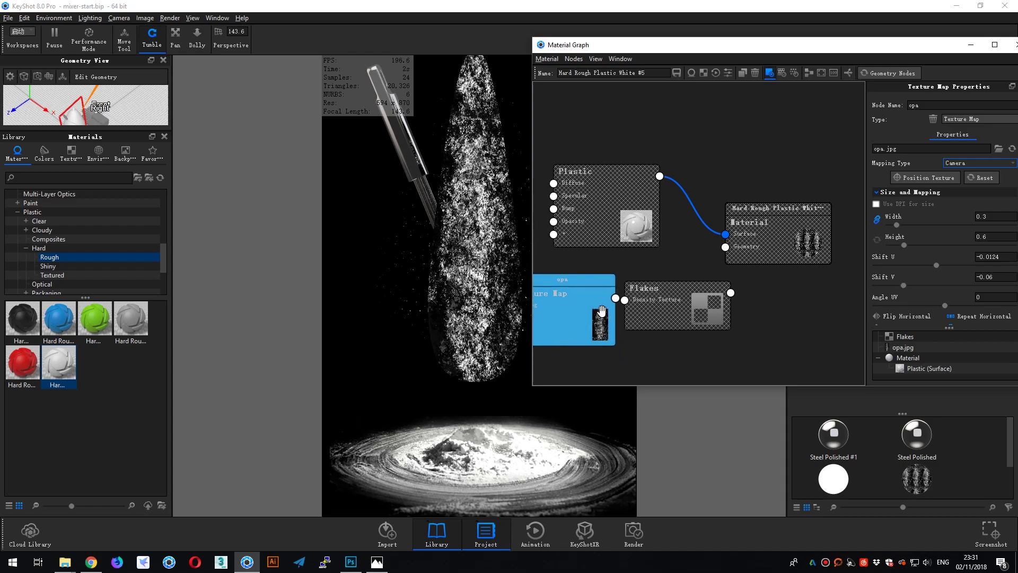
key(Escape)
- Wire opa into the Flakes Density Texture and Flakes into the material's Geometry input
drag(686, 305, 705, 306)
drag(616, 297, 643, 301)
drag(724, 307, 726, 247)
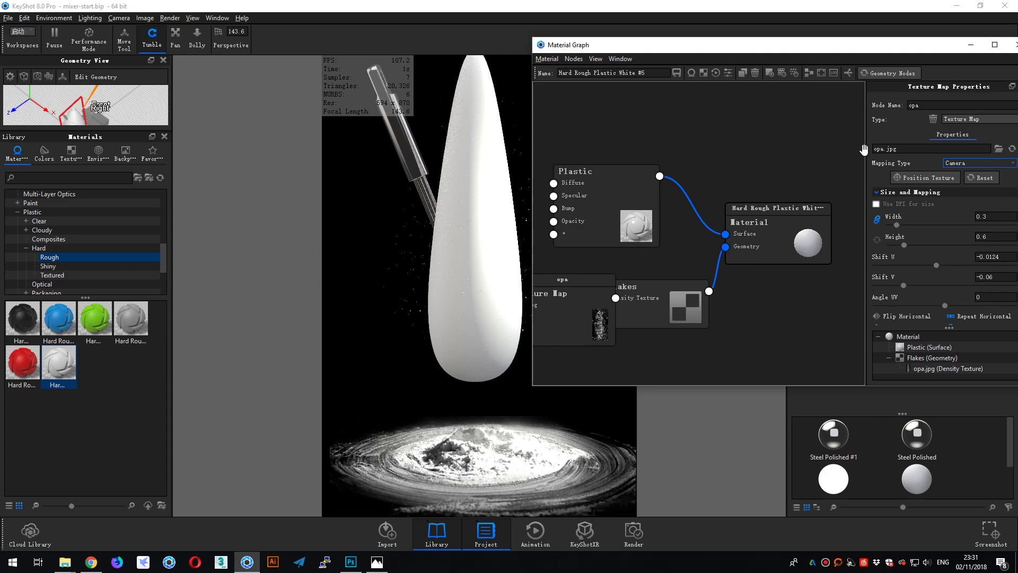
- Execute Geometry Nodes to spray white flakes around the whisk, then rearrange the opa and Flakes nodes
click(895, 75)
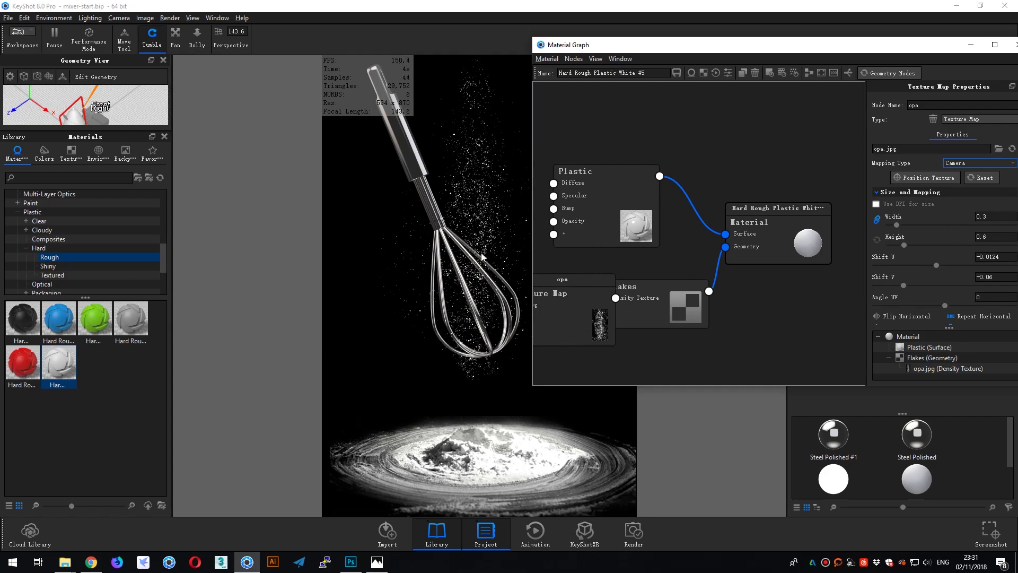
drag(582, 311, 655, 305)
drag(560, 297, 596, 325)
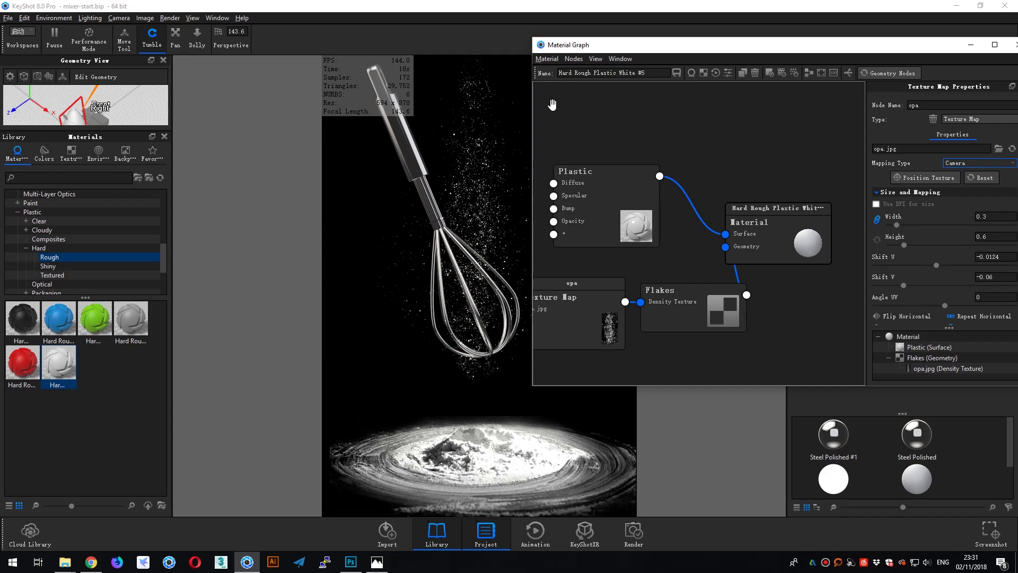
drag(699, 47, 652, 46)
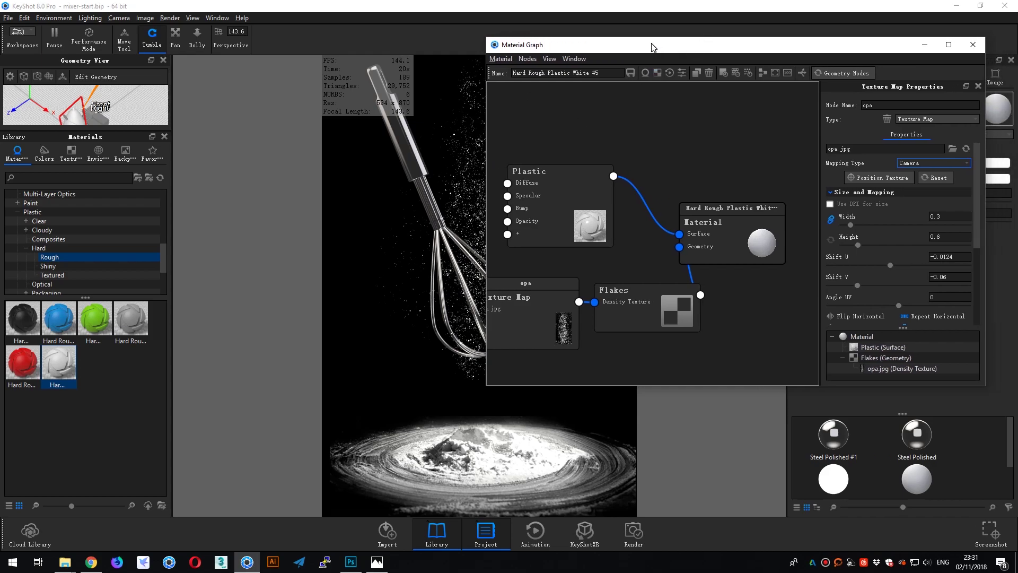
- Set the Flakes node's Density to 0.8 1/mm
click(629, 311)
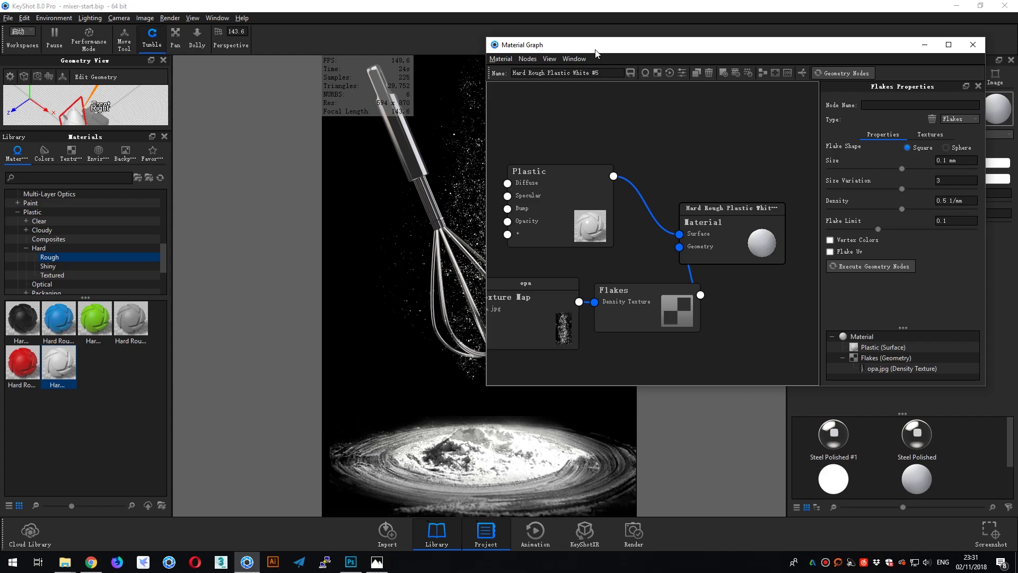
drag(595, 47, 626, 58)
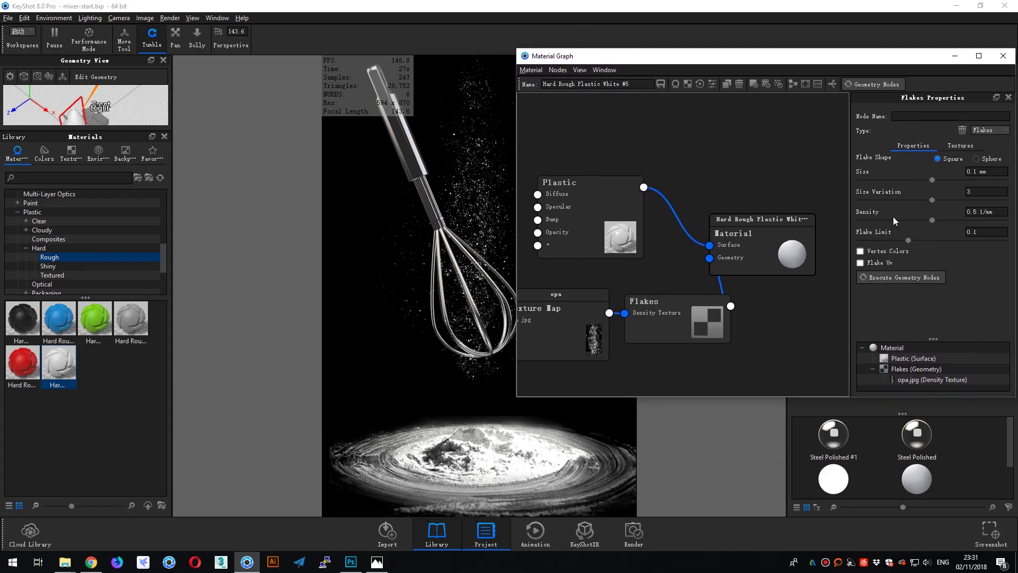
scroll(973, 211, down, 1)
key(Return)
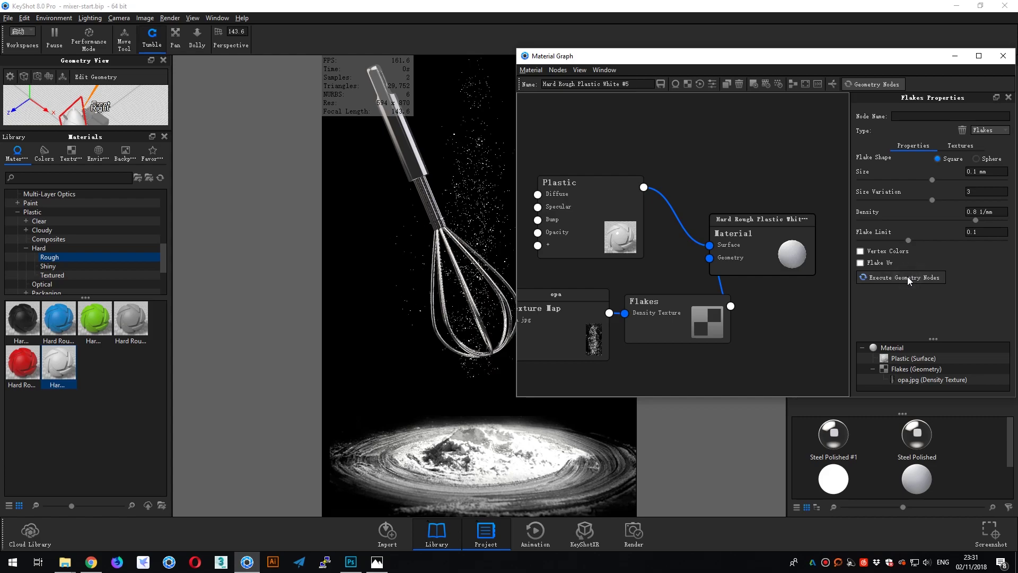
mouse_move(603, 59)
mouse_down()
mouse_move(700, 56)
mouse_move(614, 56)
mouse_up()
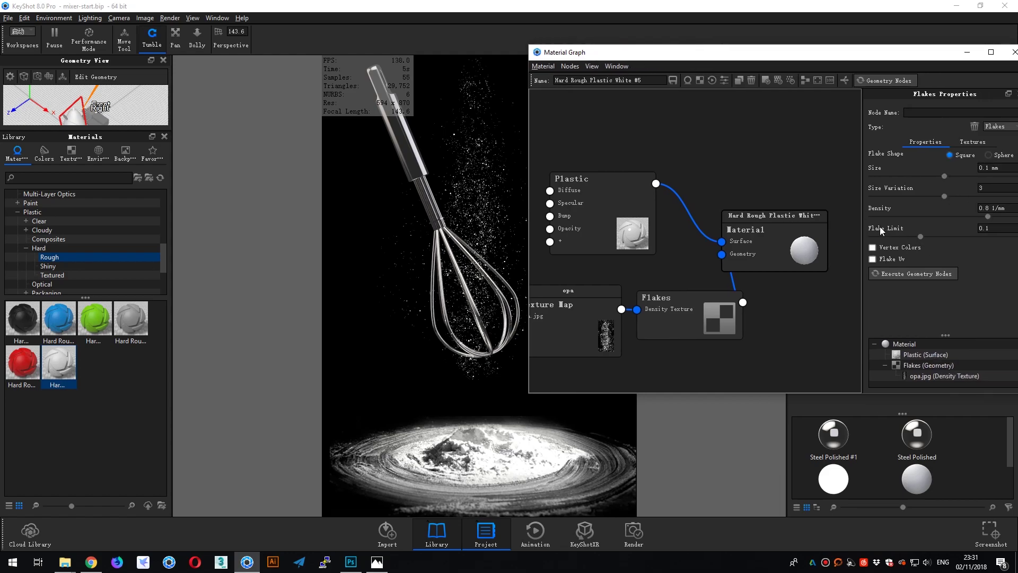
- Set Flake Limit to 0.5 and regenerate the flakes
double_click(990, 228)
text(0.5)
key(Return)
click(920, 273)
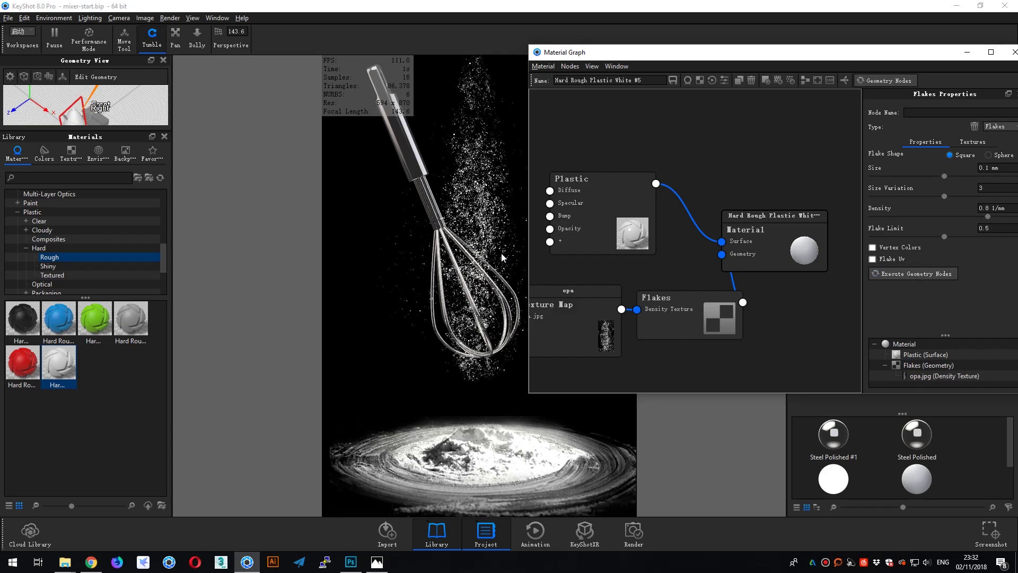
drag(856, 53, 777, 46)
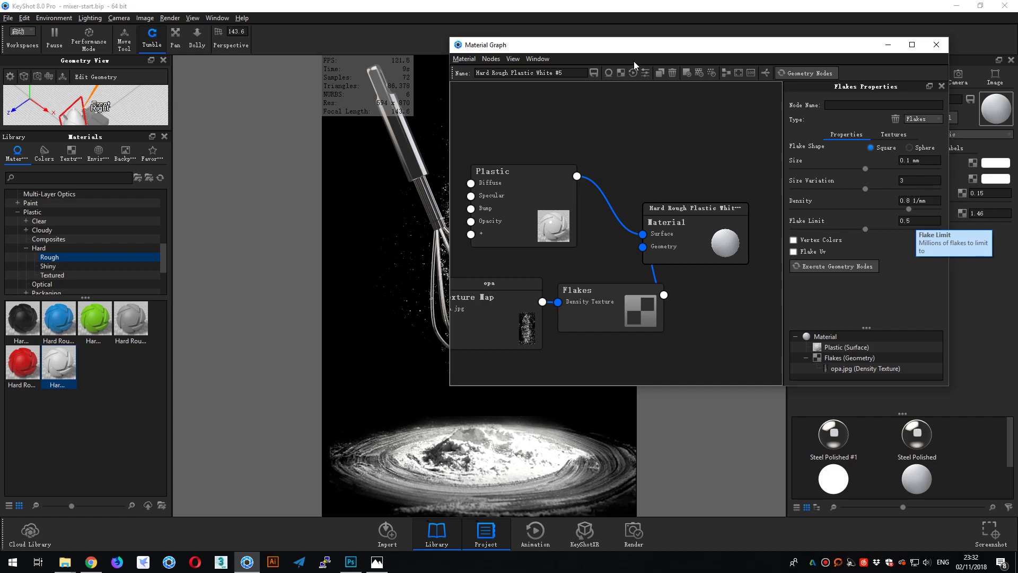
drag(618, 49, 702, 51)
- Lower Flake Limit to 0.3, regenerate the spray, and close the Material Graph
click(995, 223)
key(BackSpace)
text(3)
click(998, 202)
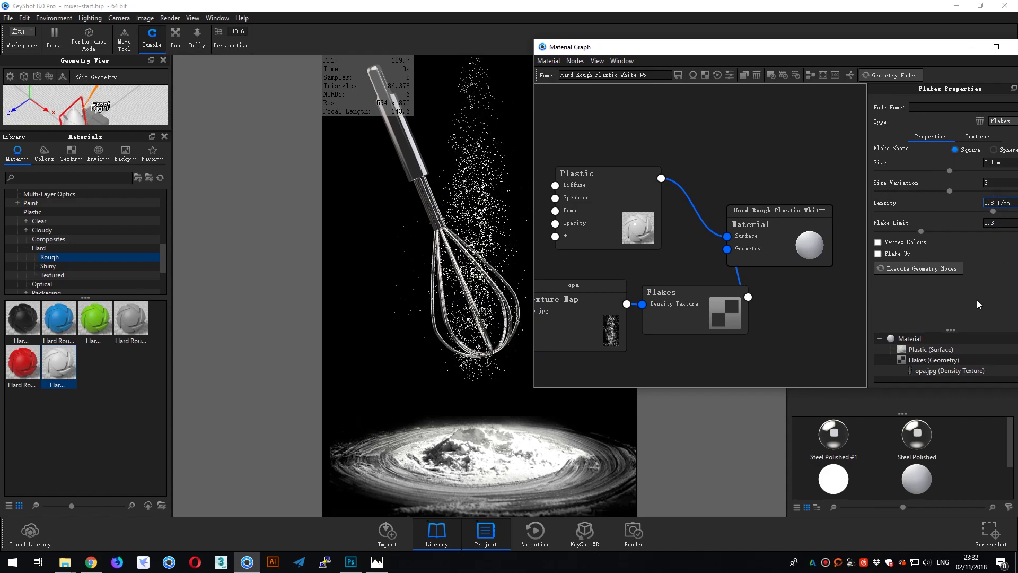
click(933, 271)
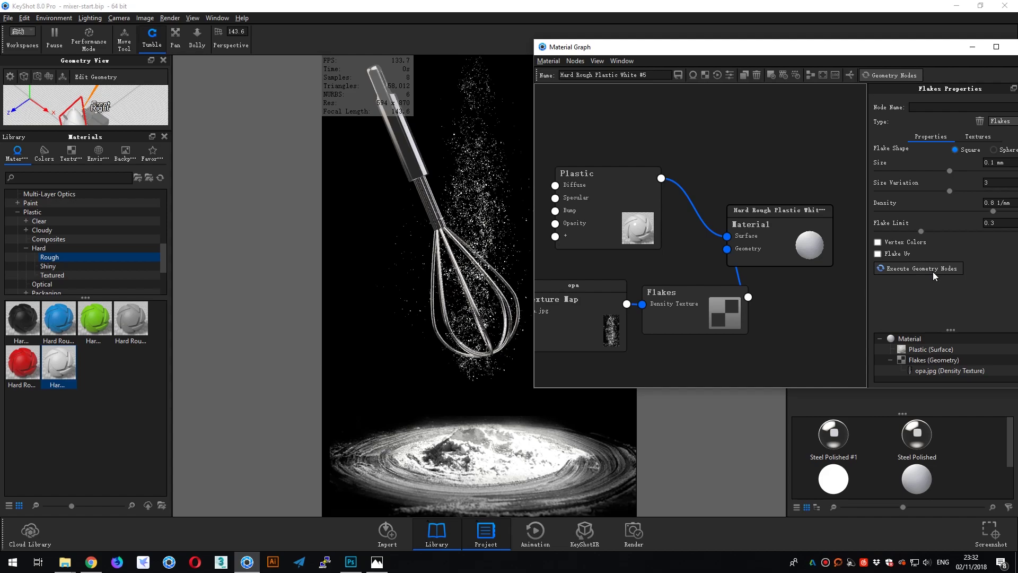
drag(630, 50, 550, 67)
click(970, 64)
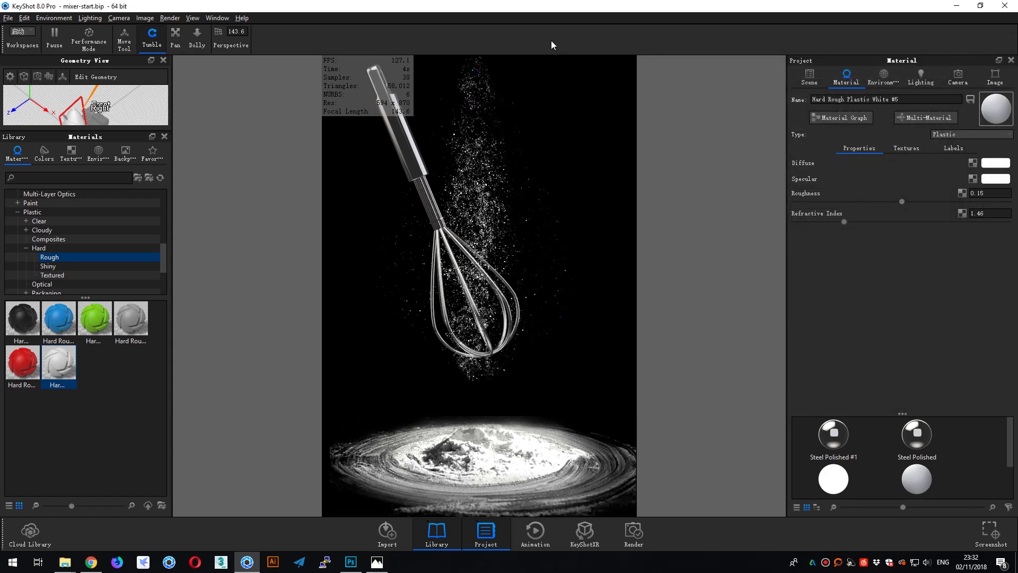